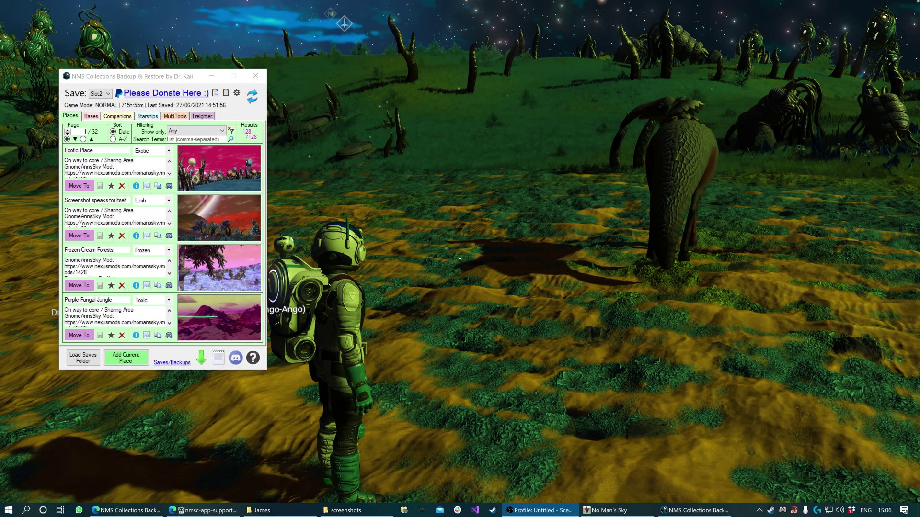
click(77, 117)
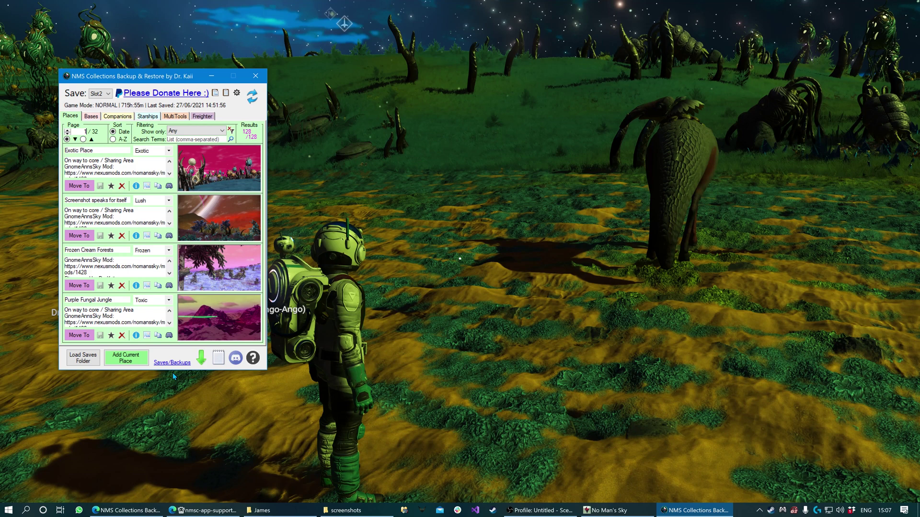
drag(75, 166, 84, 167)
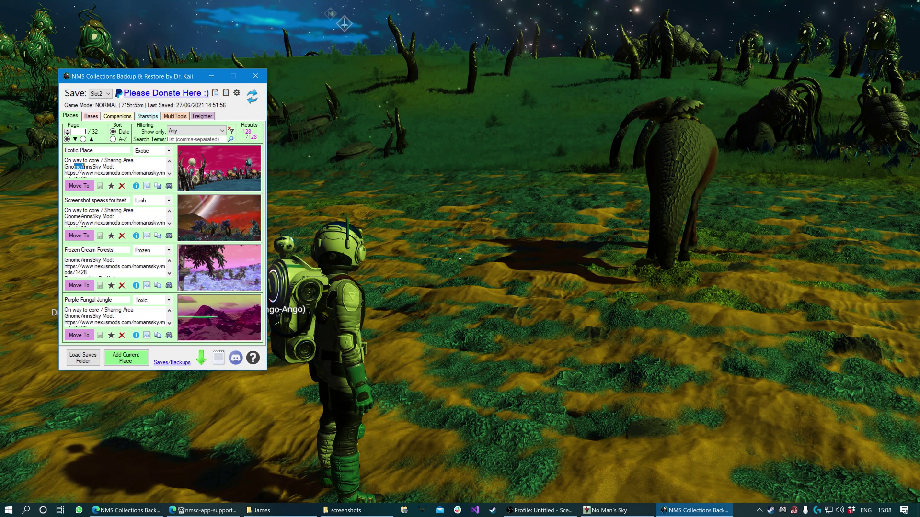
scroll(108, 96, up, 1)
Switch the active save to Slot1.
click(107, 95)
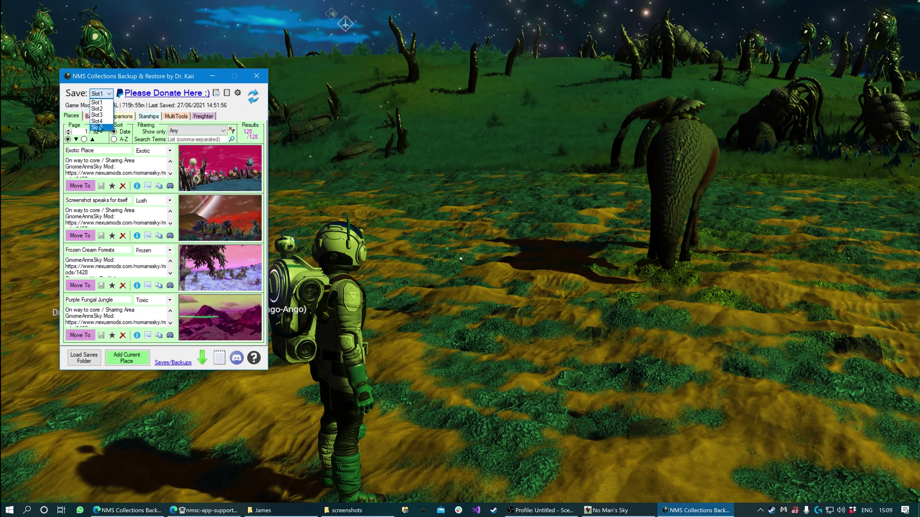
click(101, 103)
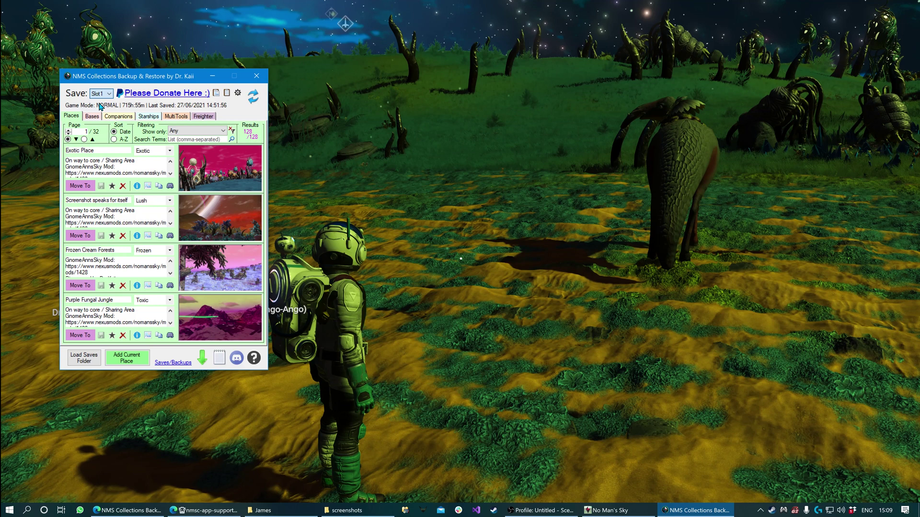
Add the current place to the collection, name it GreenNights and set its type to Exotic.
click(127, 357)
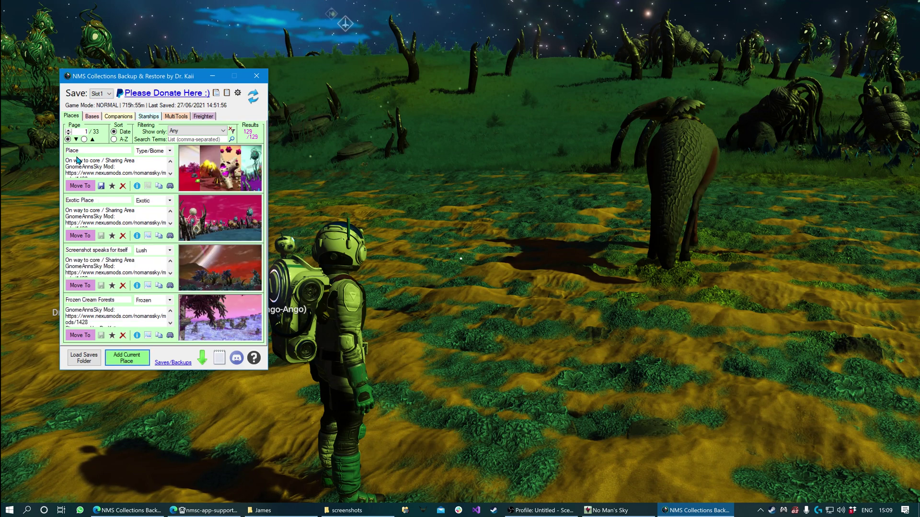
mouse_move(200, 153)
click(237, 172)
double_click(98, 150)
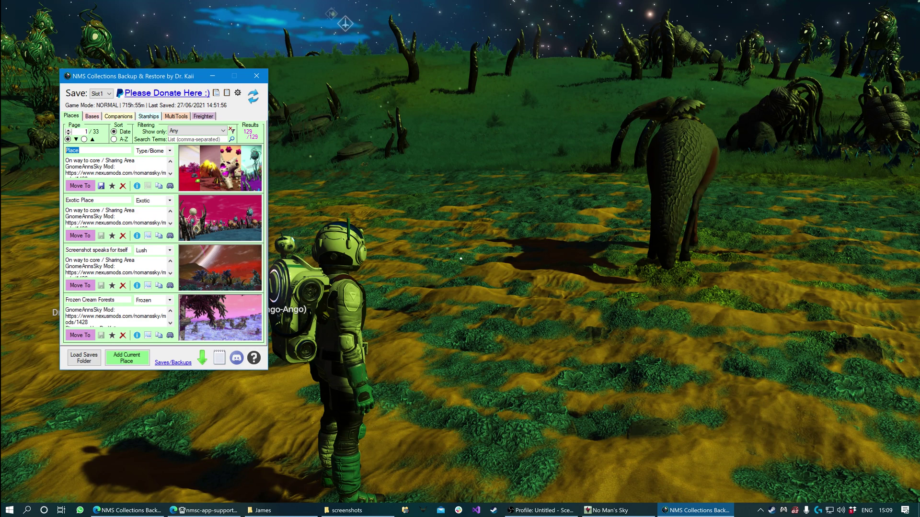
text(GreenNights)
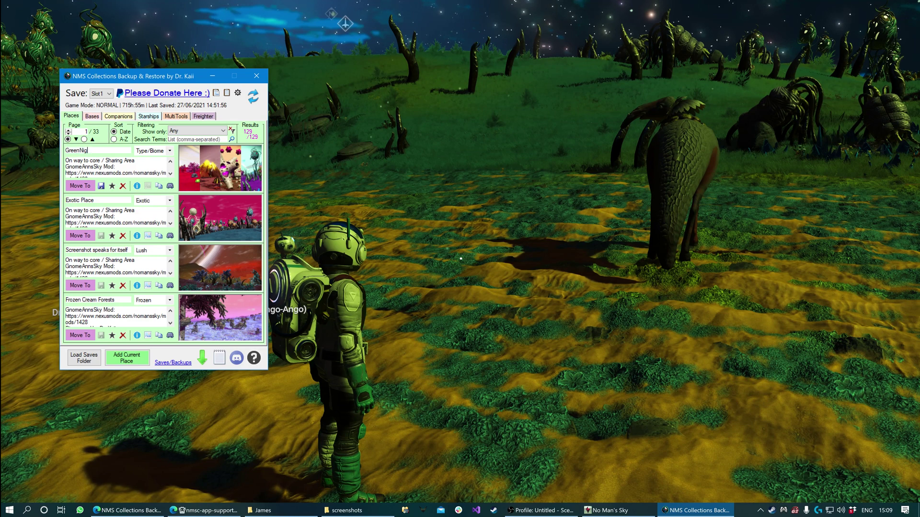
click(163, 151)
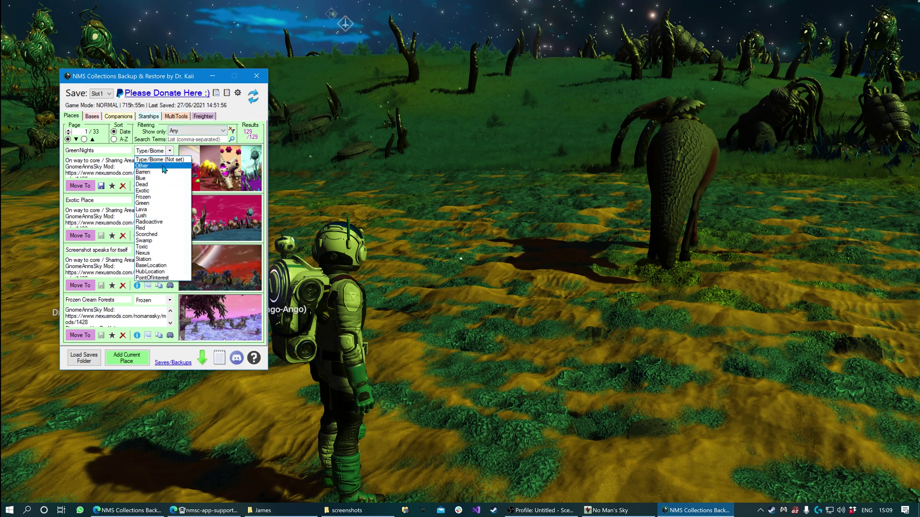
click(170, 190)
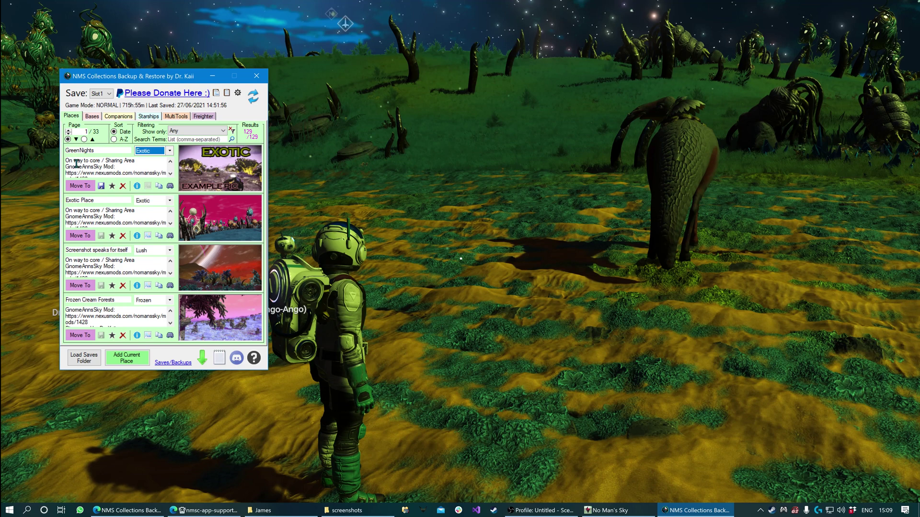
Examine the Default Place Description text in the settings and accept the dialog.
drag(68, 162, 72, 182)
click(238, 93)
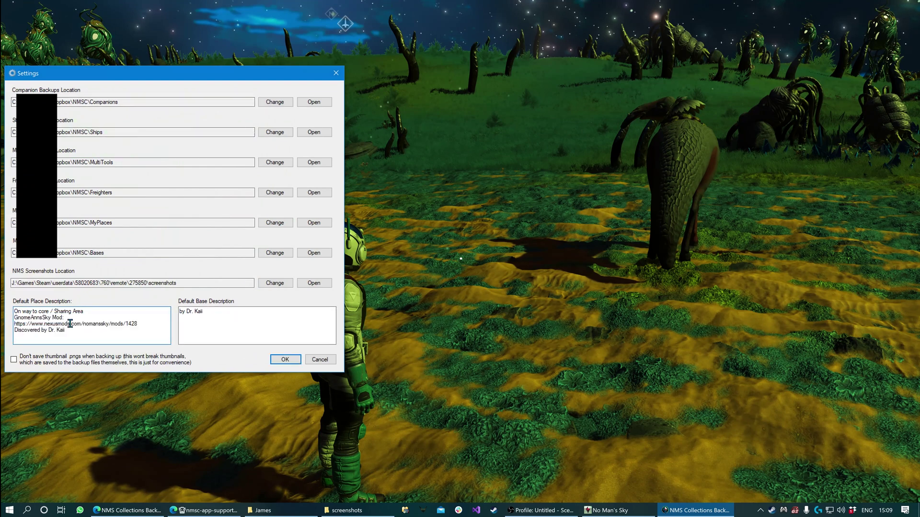
drag(82, 340, 138, 324)
click(40, 315)
double_click(42, 318)
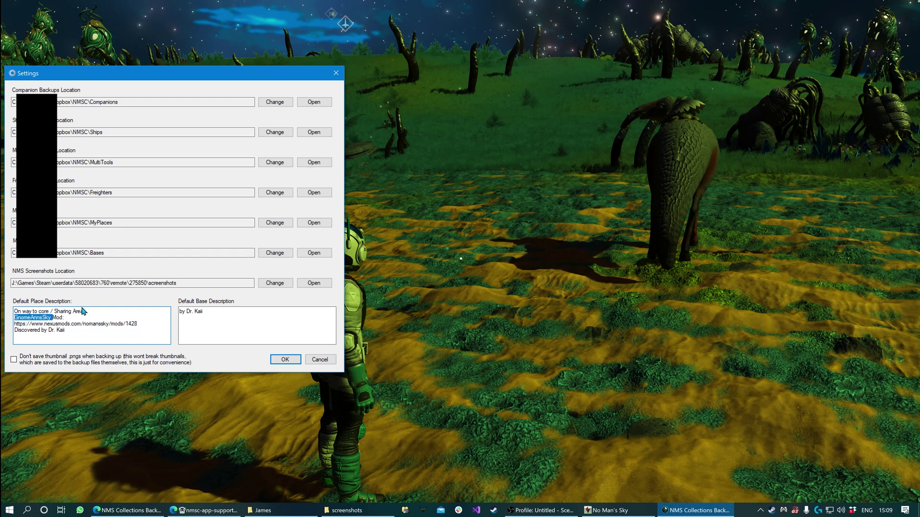
drag(85, 311, 50, 314)
click(48, 312)
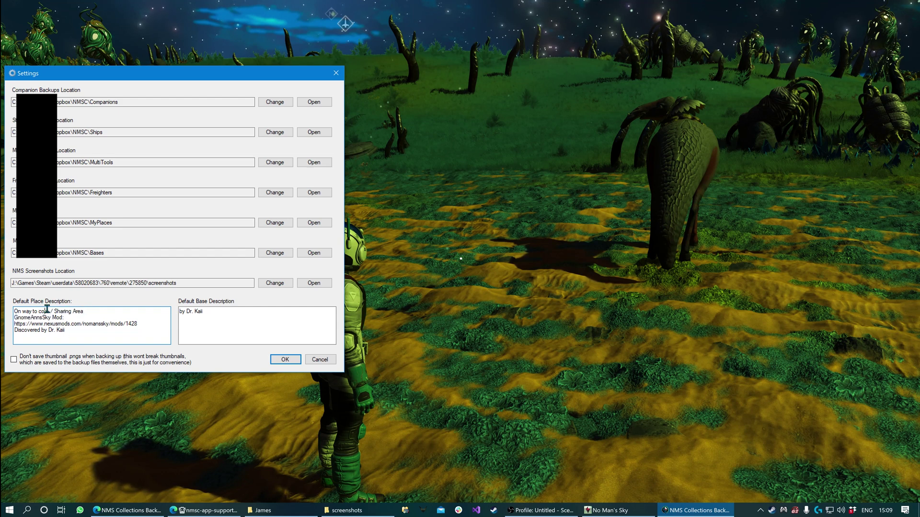
key(ctrl+a)
click(79, 327)
drag(78, 327, 15, 331)
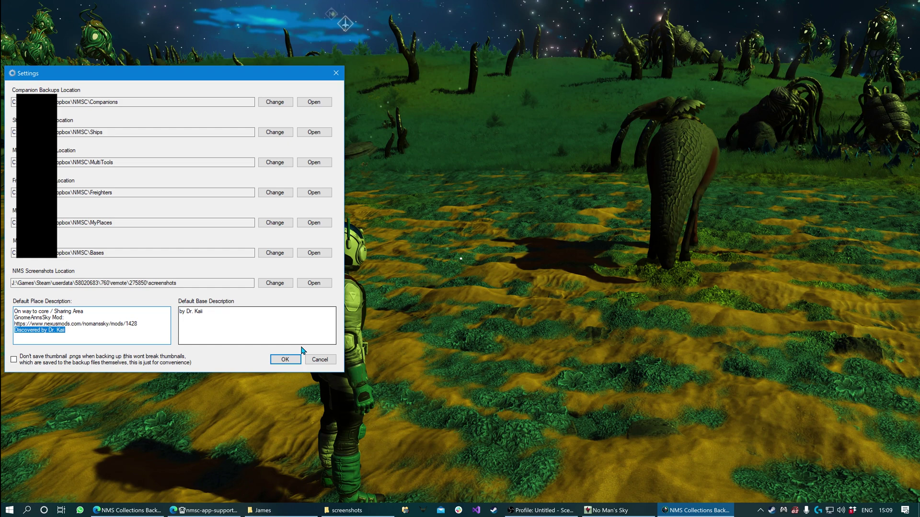
click(290, 359)
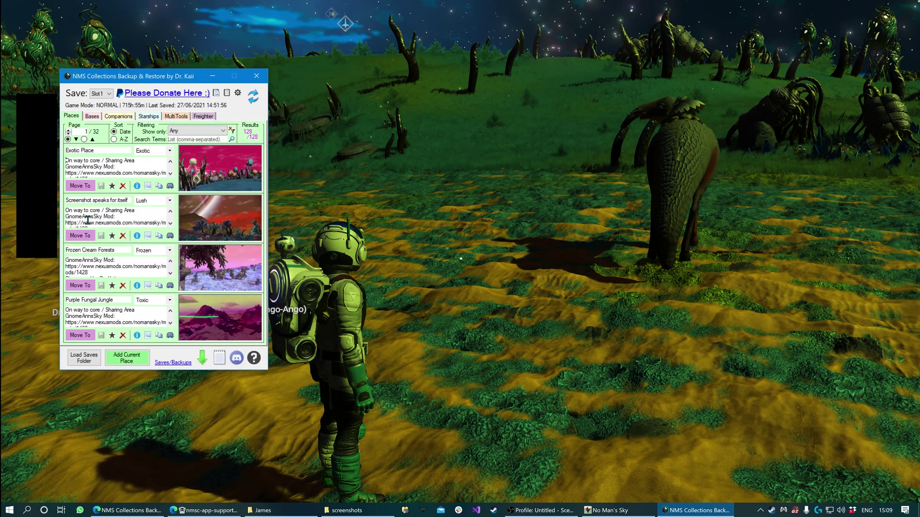
Add the current place to the collection, name it GreenNight and set its type to Exotic.
click(121, 354)
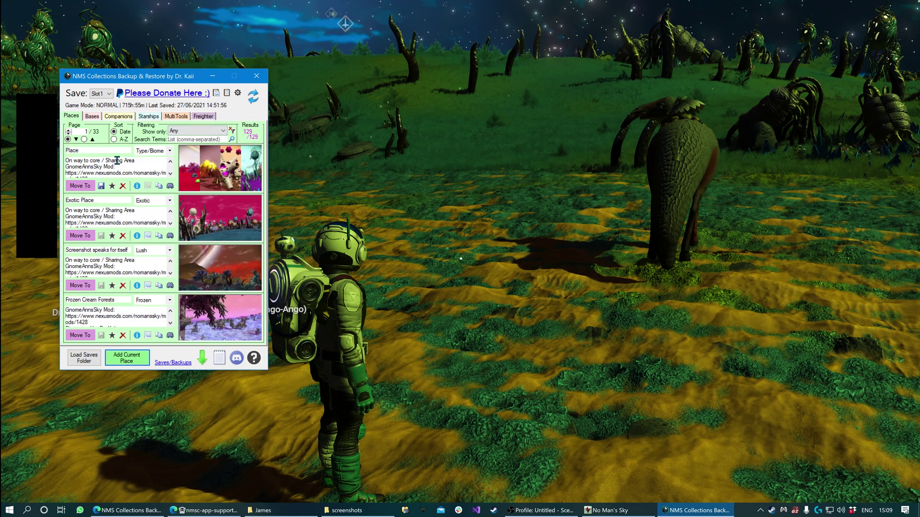
key(Tab)
text(GreenNight)
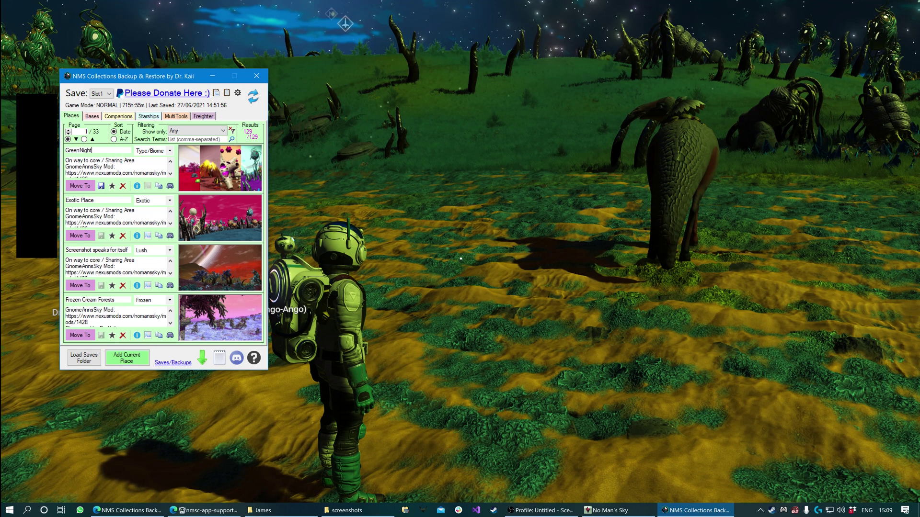
click(158, 151)
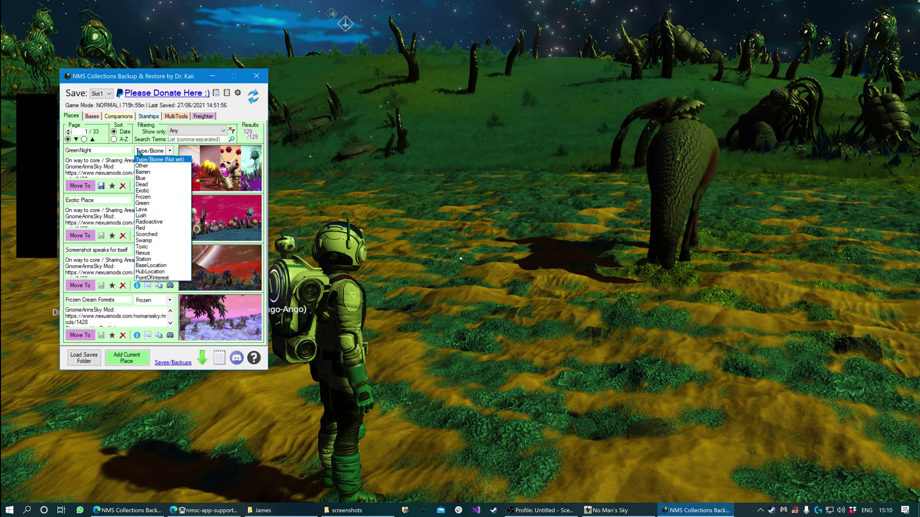
click(166, 191)
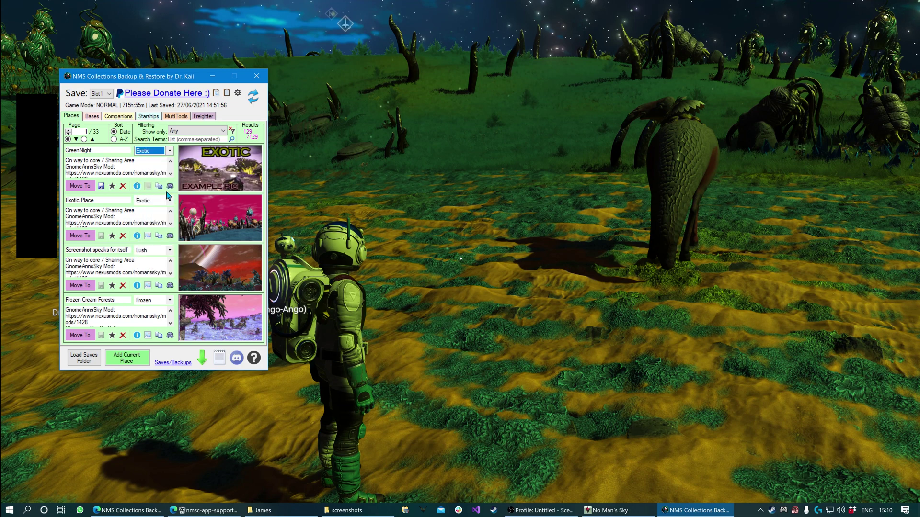
Open the additional information for the GreenNight place and examine its description in the larger editor.
click(137, 186)
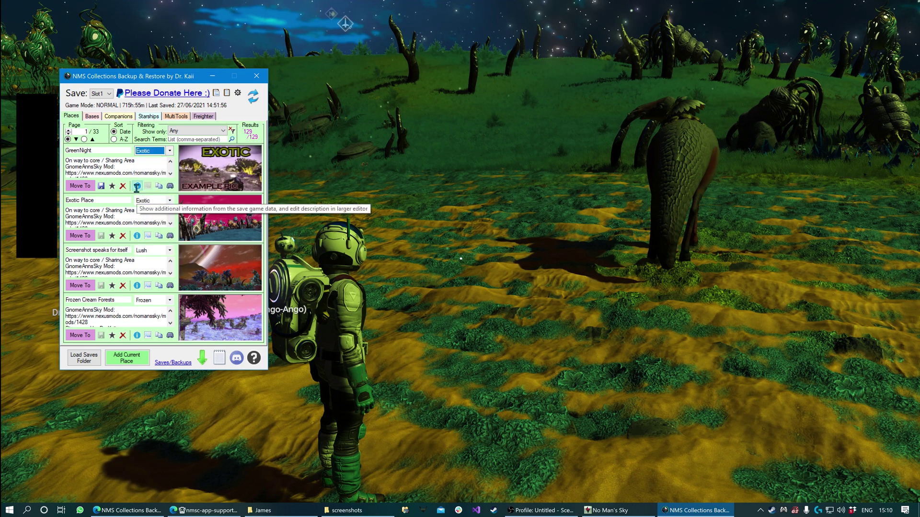
drag(278, 191, 63, 153)
click(267, 240)
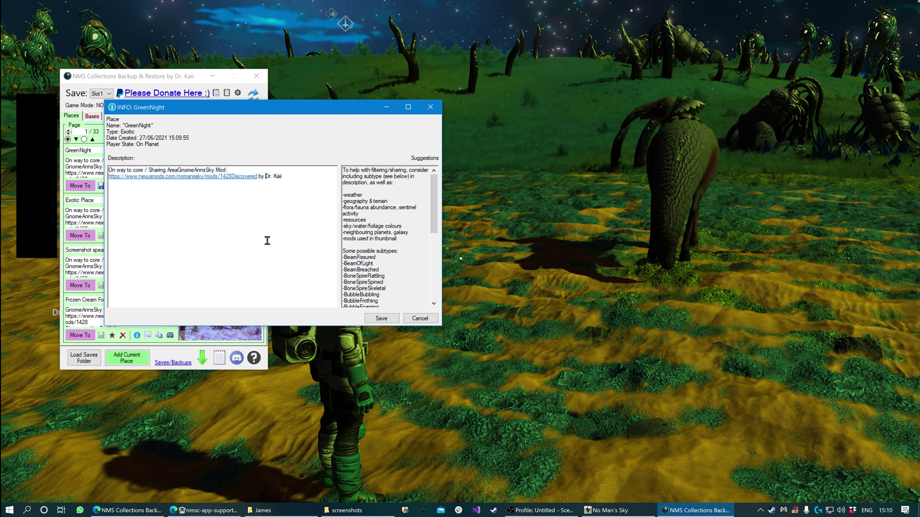
key(ctrl+a)
click(209, 273)
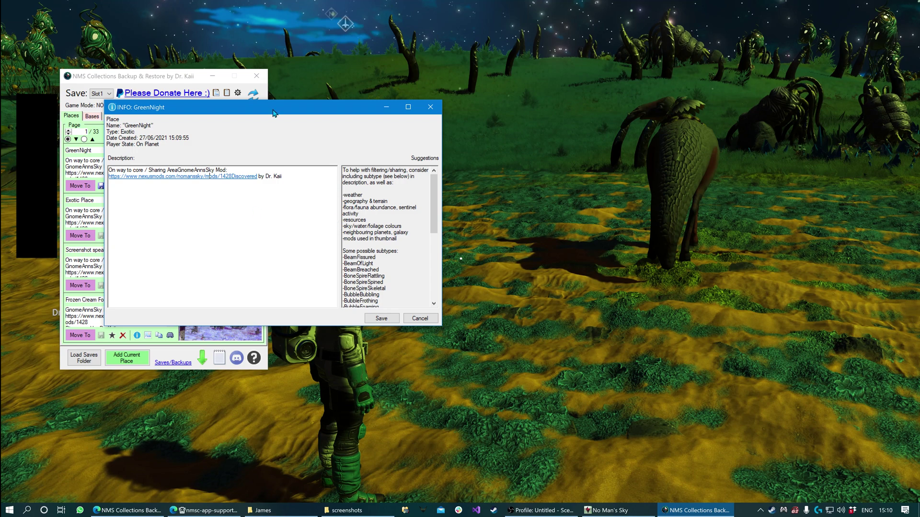
drag(273, 113, 496, 89)
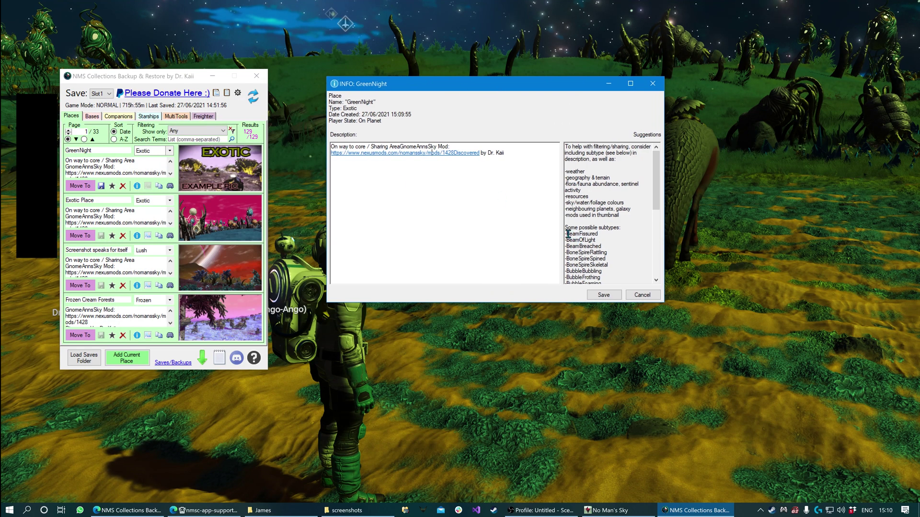
Read the suggested description details and possible subtypes for the place, and close the information window without saving.
drag(568, 234, 619, 267)
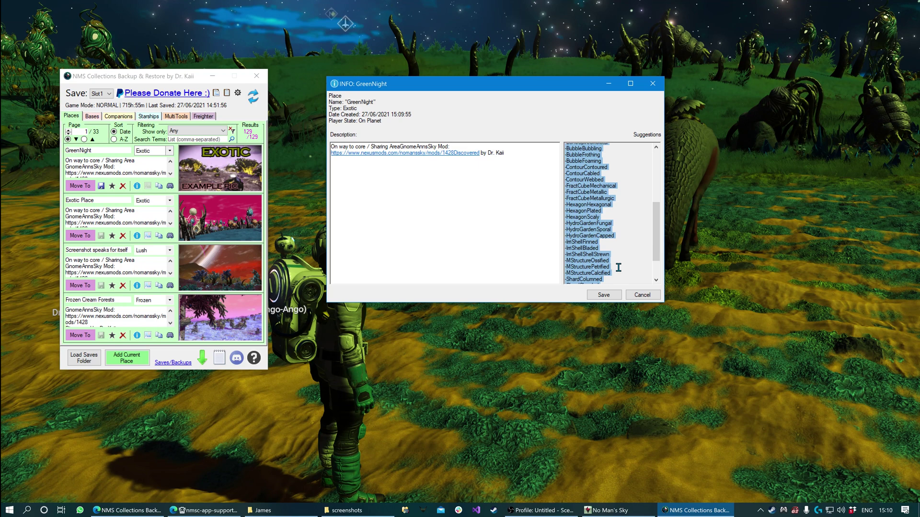
click(617, 248)
scroll(614, 225, up, 6)
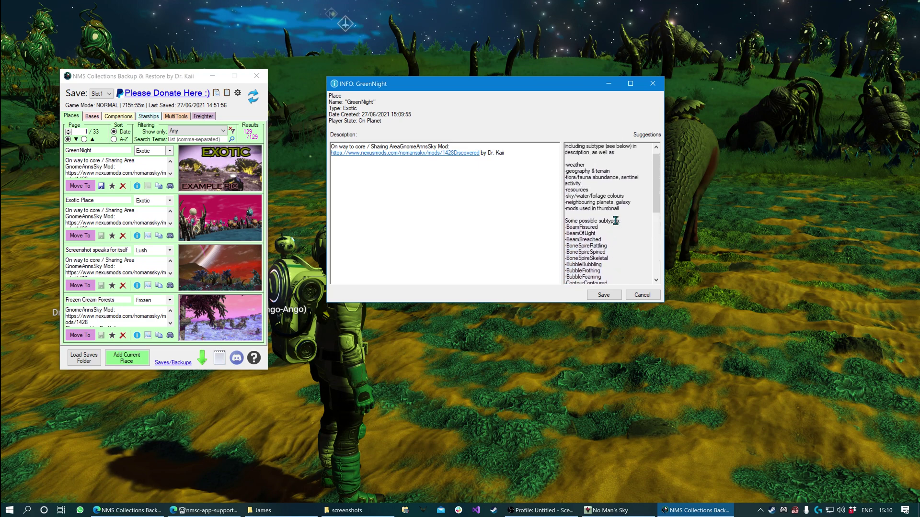
scroll(616, 221, up, 1)
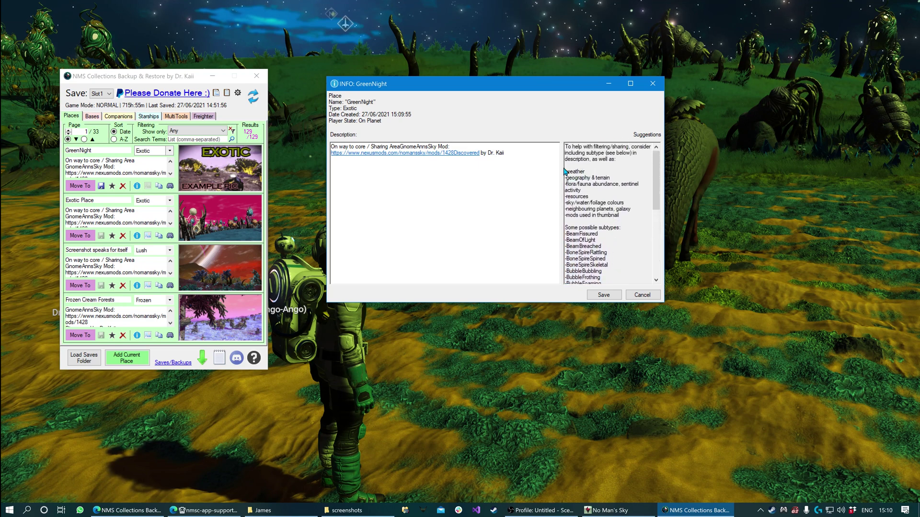
drag(582, 173, 587, 196)
click(588, 196)
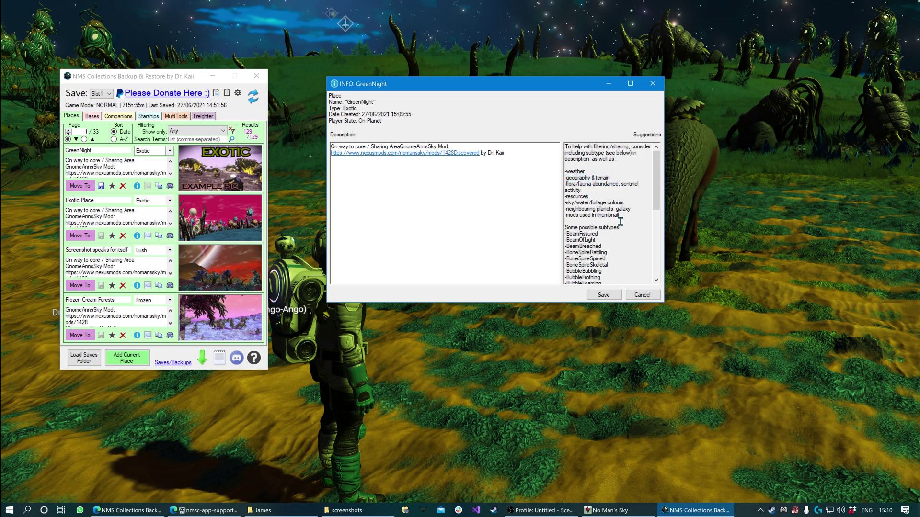
click(642, 295)
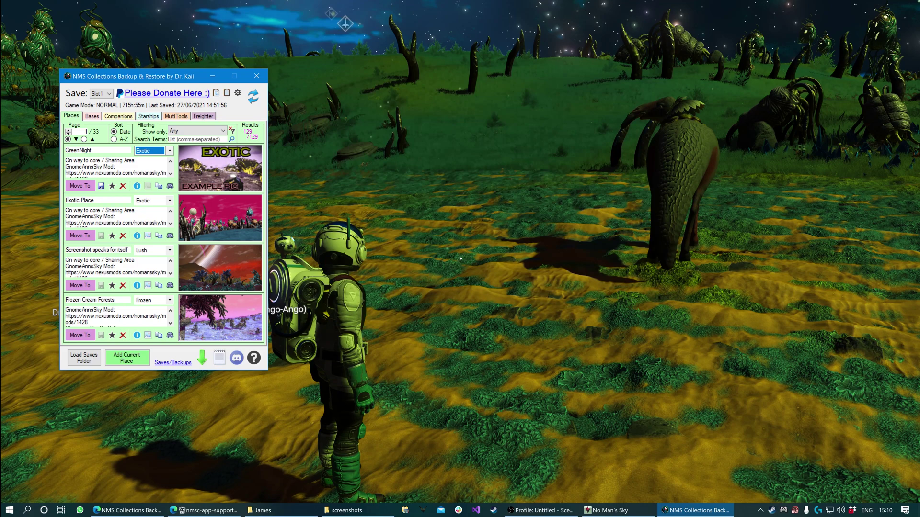
Create the GreenNight thumbnail by cropping the pink-sky screenshot to the alien plants on the horizon, and save the place.
click(221, 168)
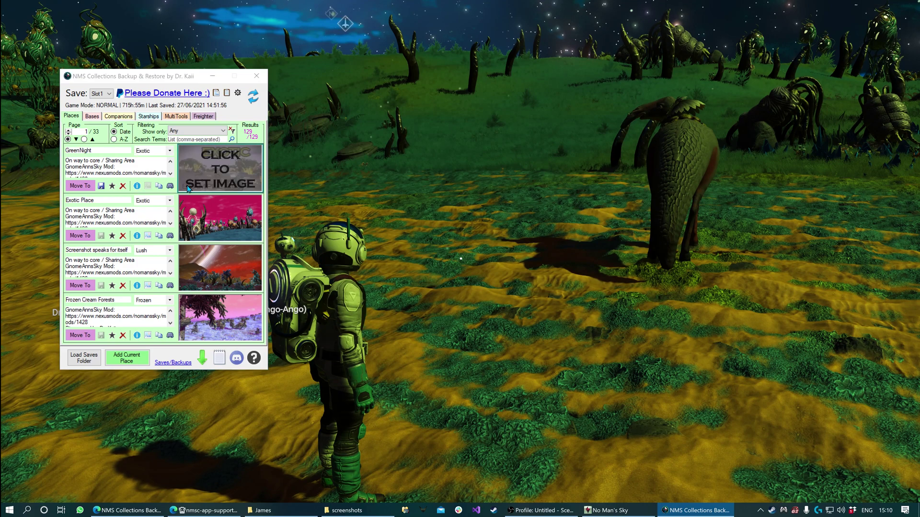
double_click(224, 161)
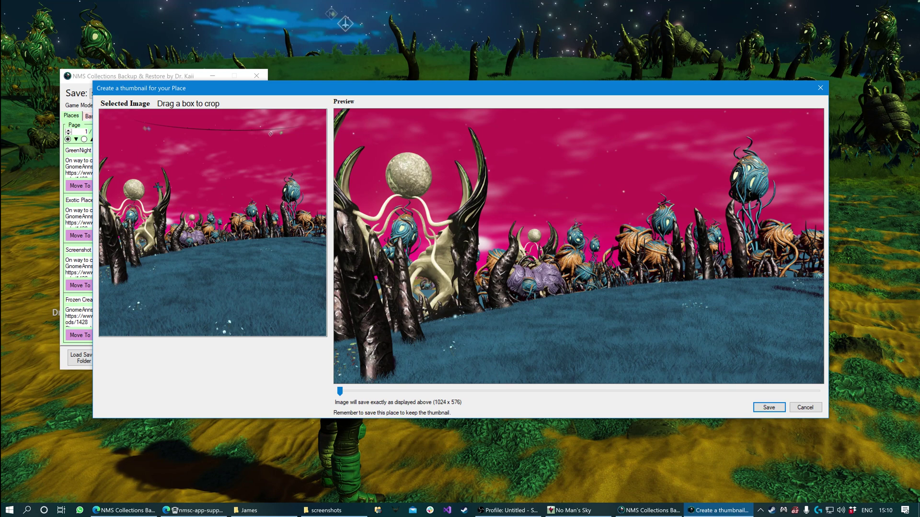
drag(158, 187, 286, 260)
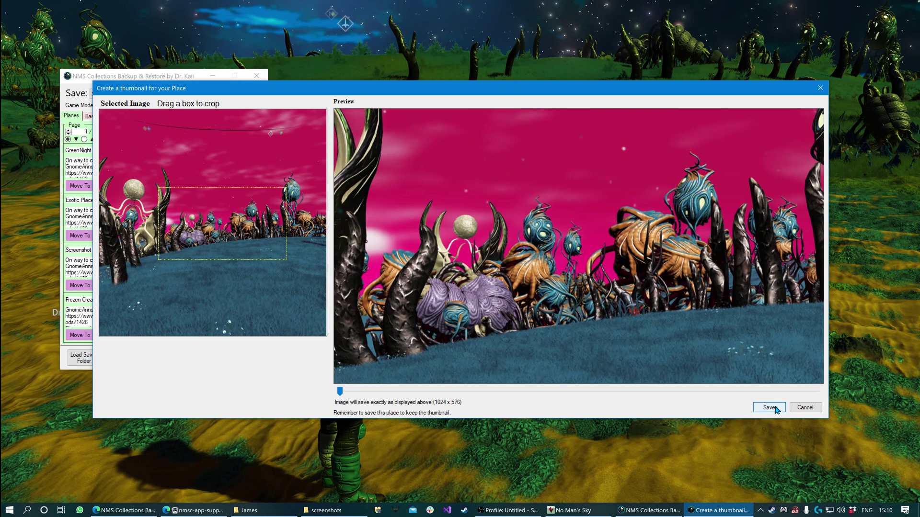
click(769, 407)
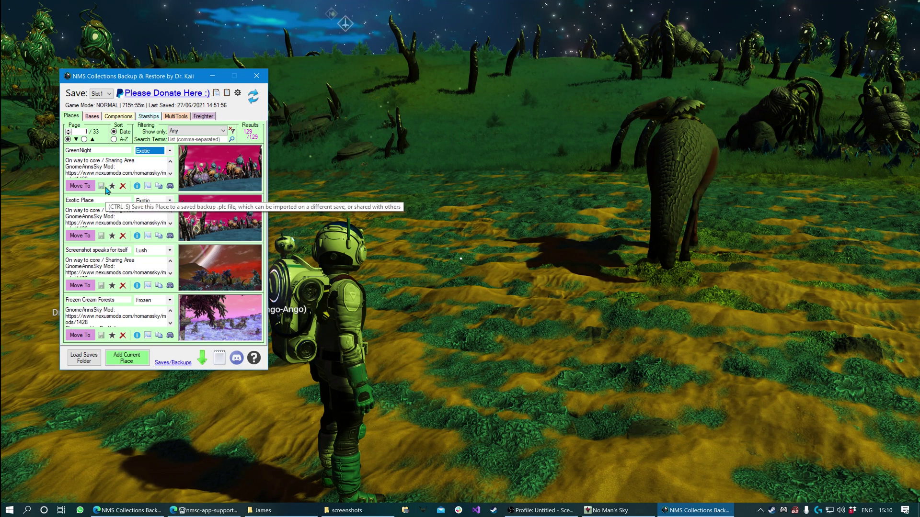
Open the MyPlaces backup folder from the settings and look through the saved place files.
click(238, 92)
drag(16, 223, 204, 209)
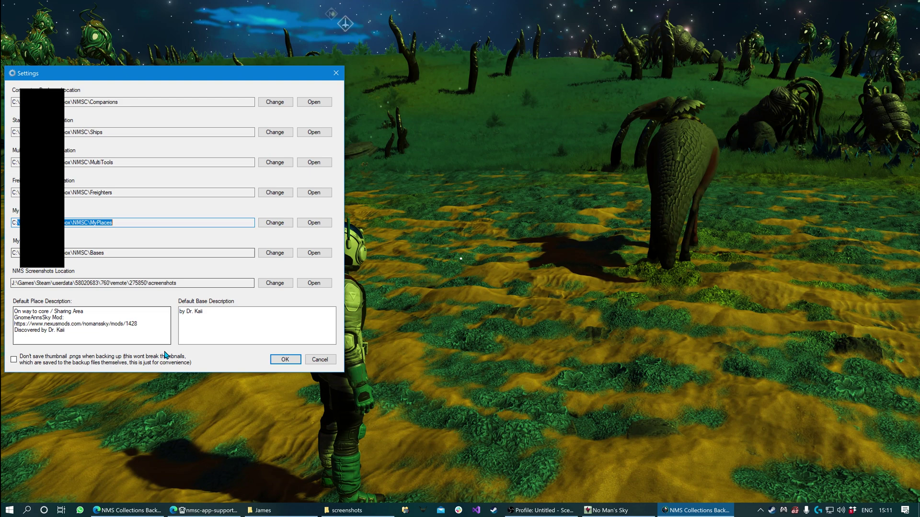
click(314, 222)
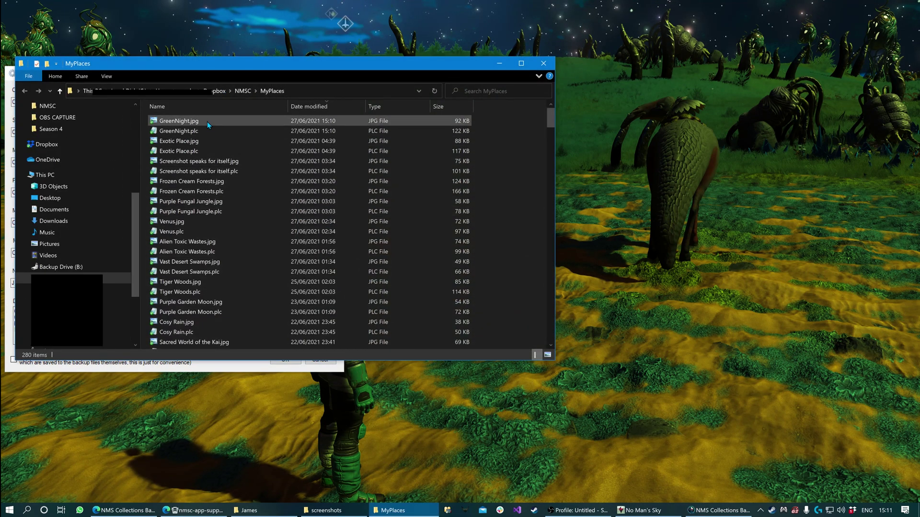
scroll(214, 271, down, 10)
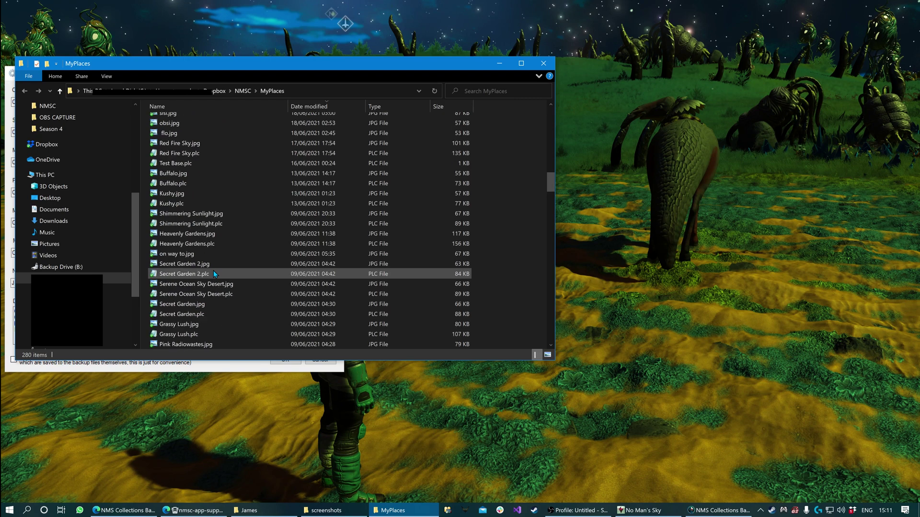
scroll(214, 271, up, 10)
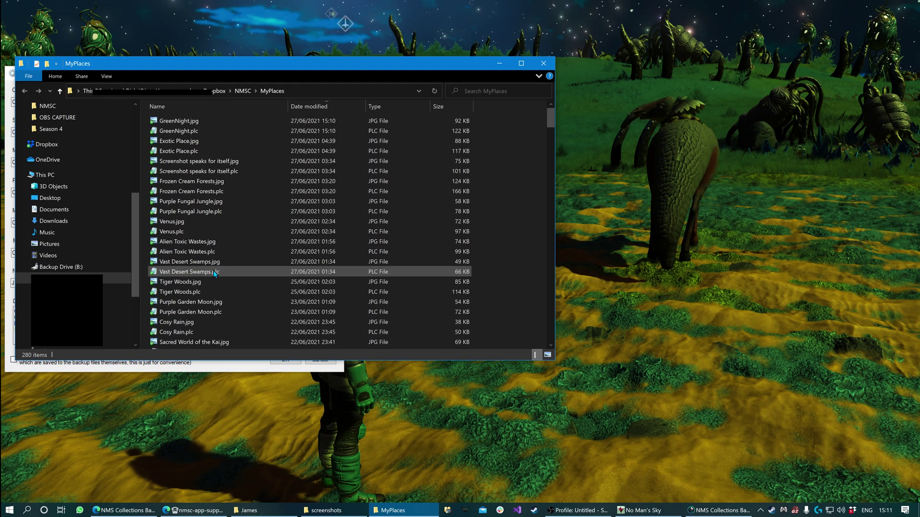
Open the GreenNight.jpg thumbnail, look through the following place images up to Tiger Woods.jpg, and close the viewer.
click(188, 122)
double_click(188, 122)
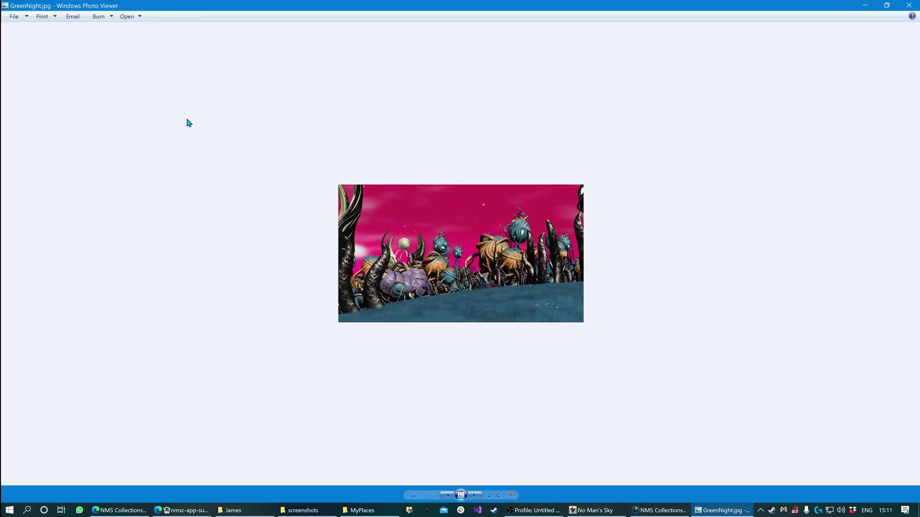
key(Right)
key(Right)
key(Right)
key(Right)
key(Right)
key(Right)
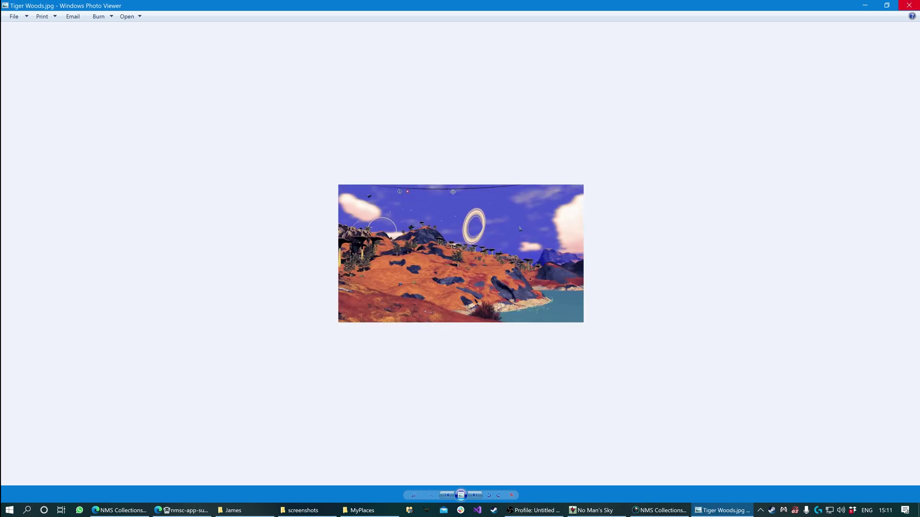
click(909, 6)
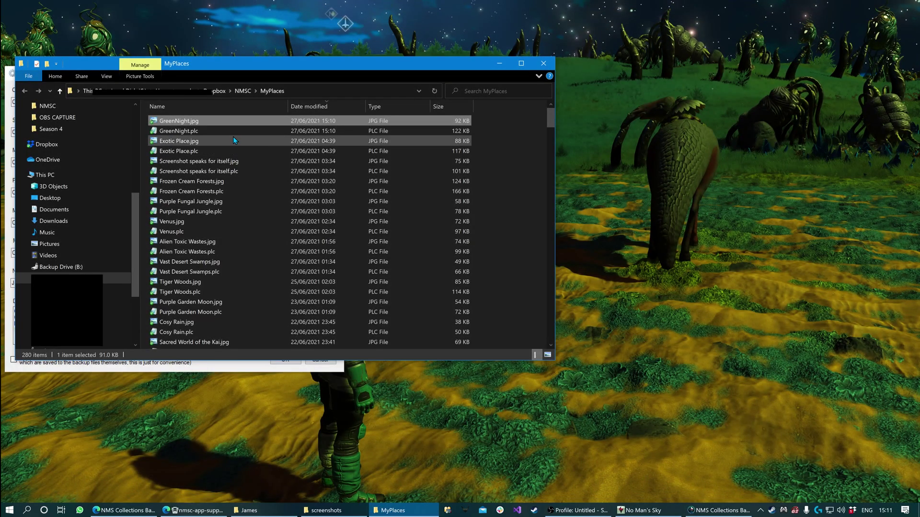
Examine the GreenNight.plc file in Notepad from start to end, and close it along with the backup folder and the settings.
click(183, 131)
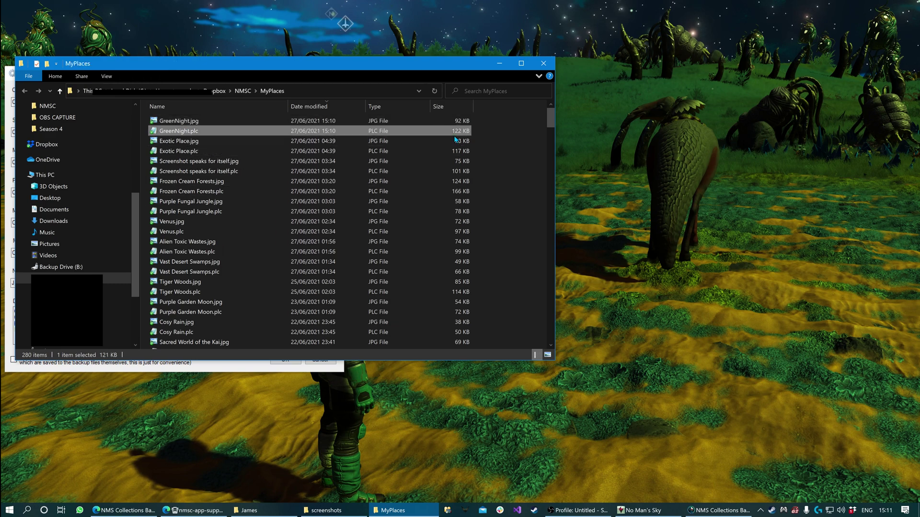
double_click(183, 135)
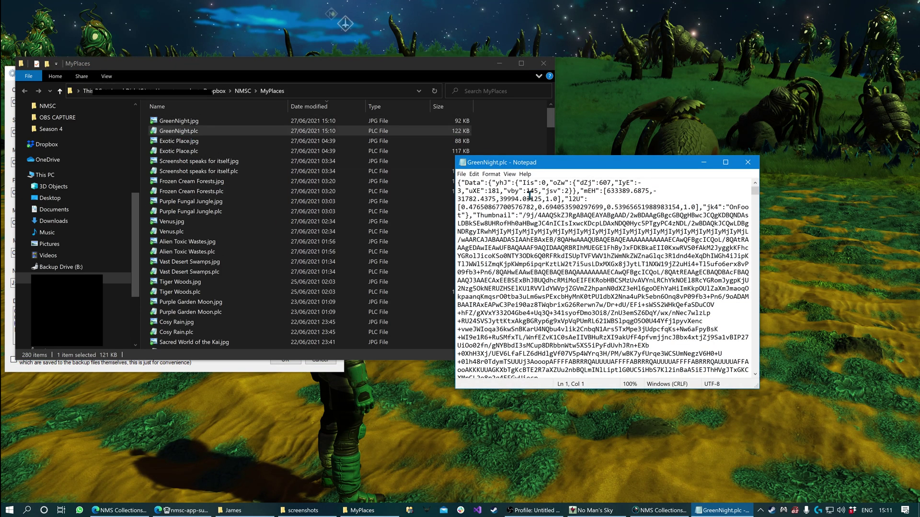
drag(529, 198, 429, 163)
drag(755, 192, 770, 376)
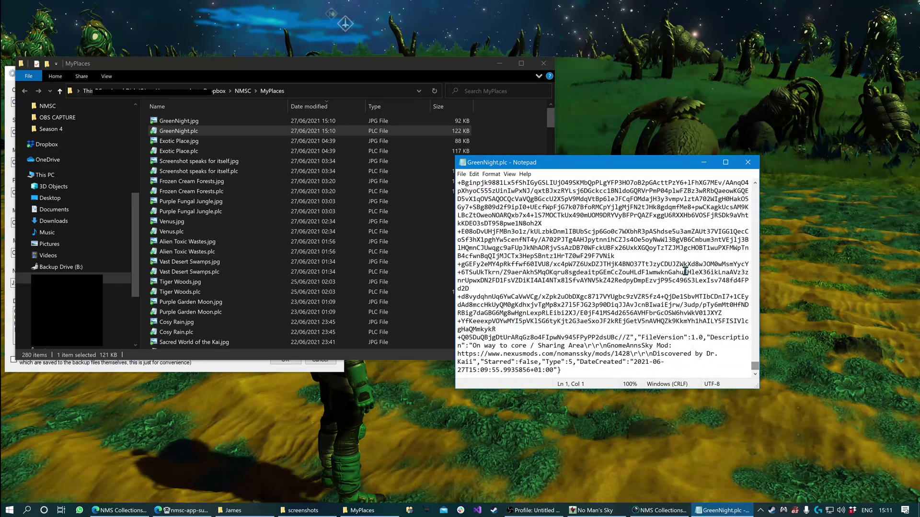
drag(503, 281, 472, 200)
click(748, 162)
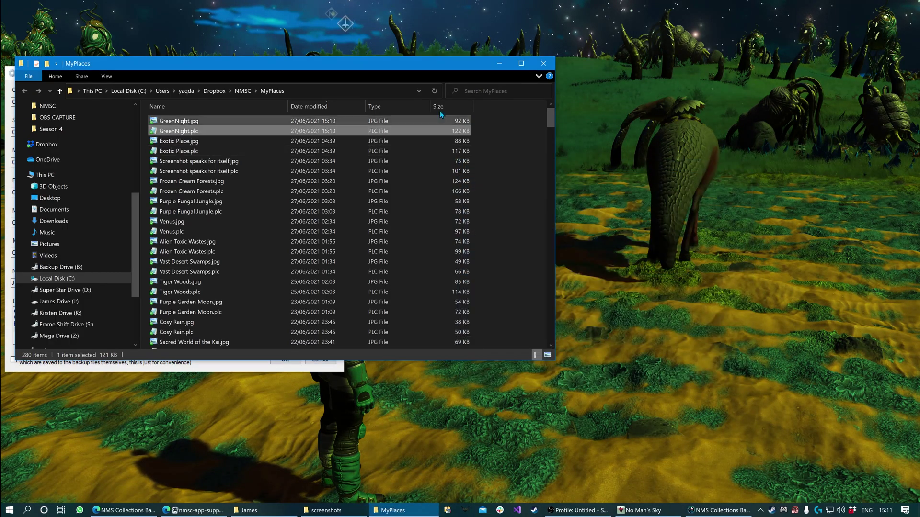
click(547, 61)
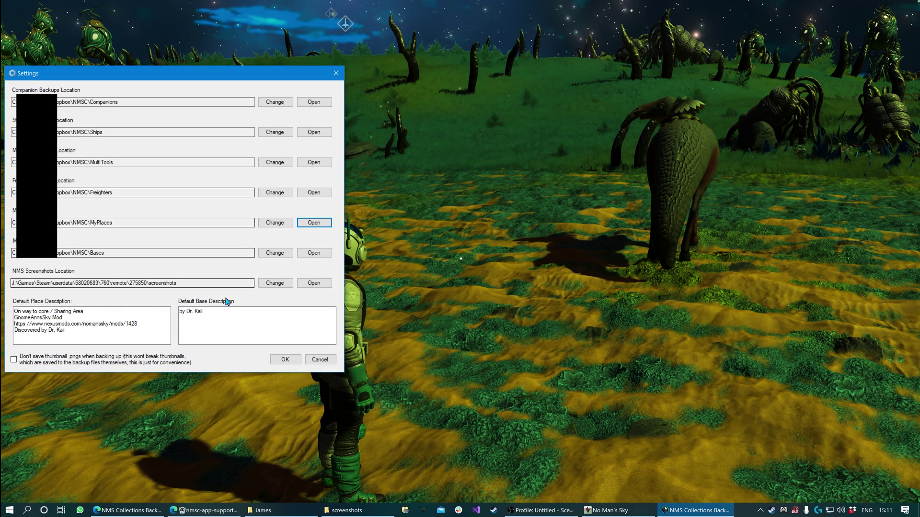
click(319, 361)
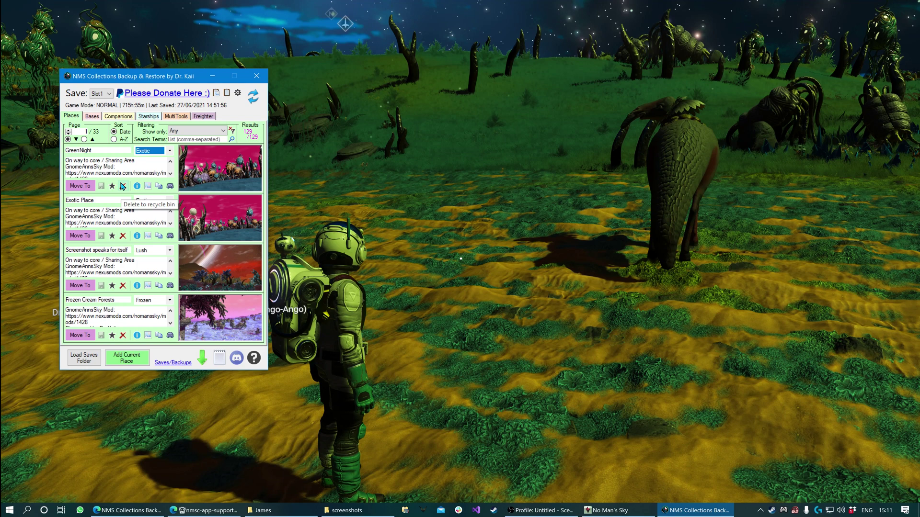
Open the Discord exotic channel for sharing the GreenNight place and look over the places channels.
click(147, 188)
click(500, 20)
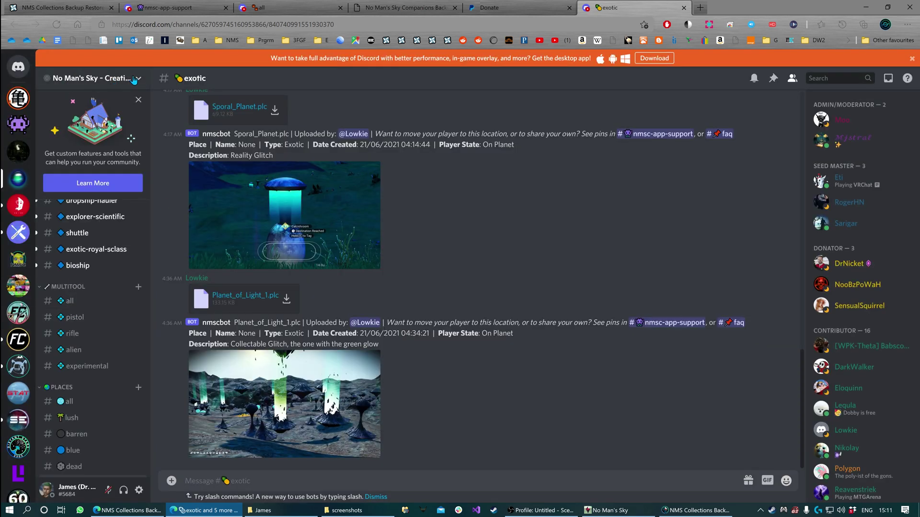
scroll(91, 336, up, 1)
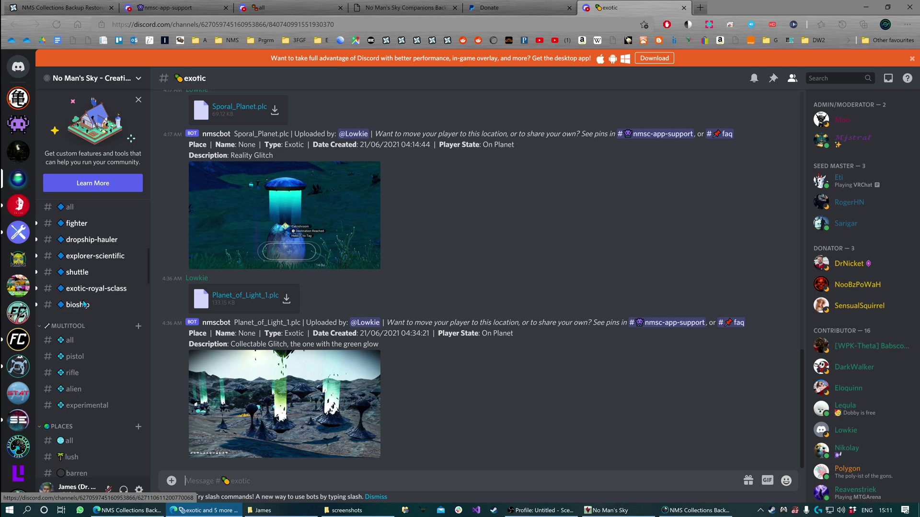
scroll(92, 409, down, 4)
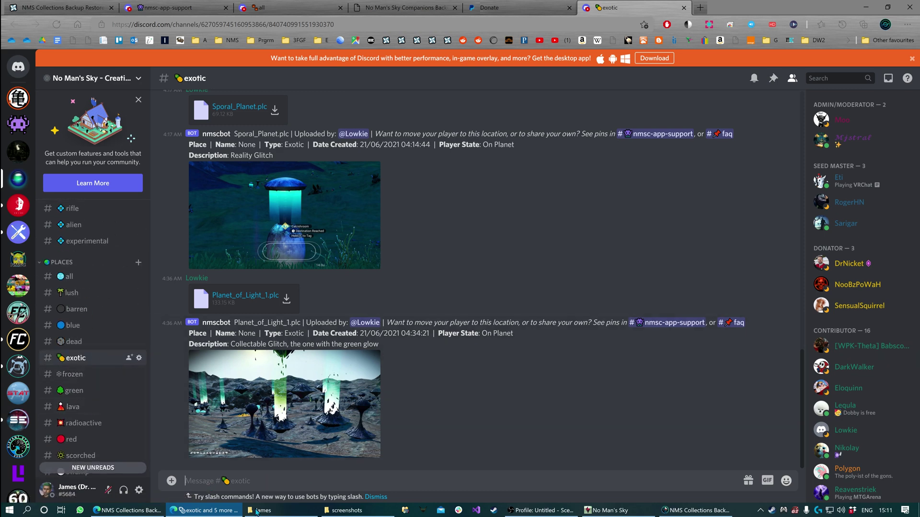
Upload GreenNight.plc from the MyPlaces folder to the exotic channel, and try to remove the Nexus Mods link preview from the post.
mouse_move(284, 515)
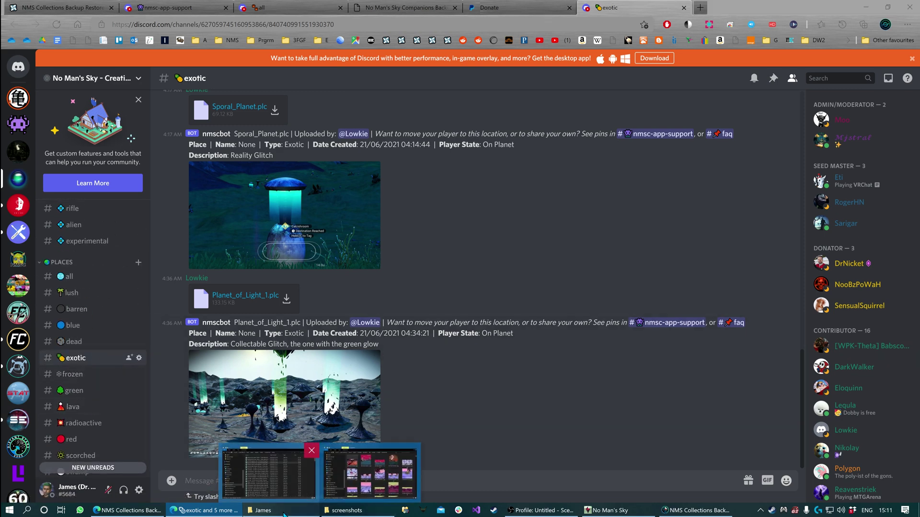
click(269, 475)
click(500, 119)
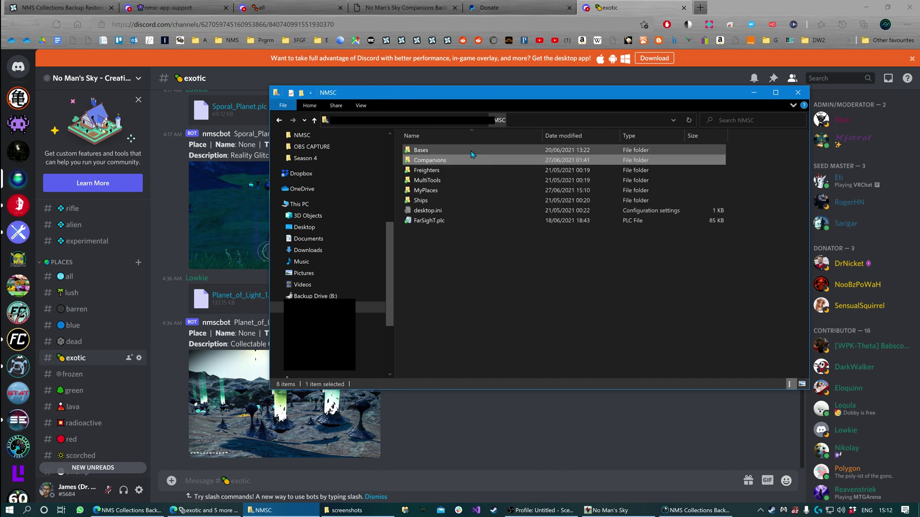
double_click(442, 190)
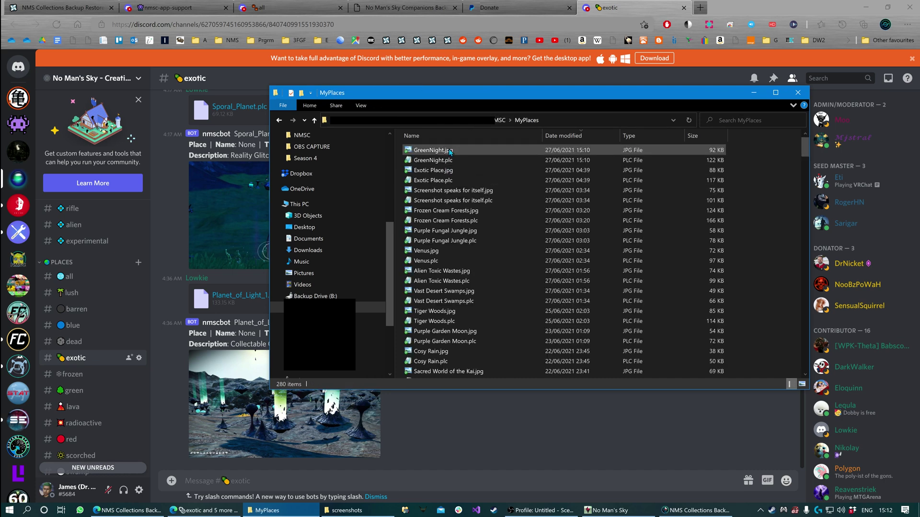
drag(438, 164, 411, 458)
click(553, 323)
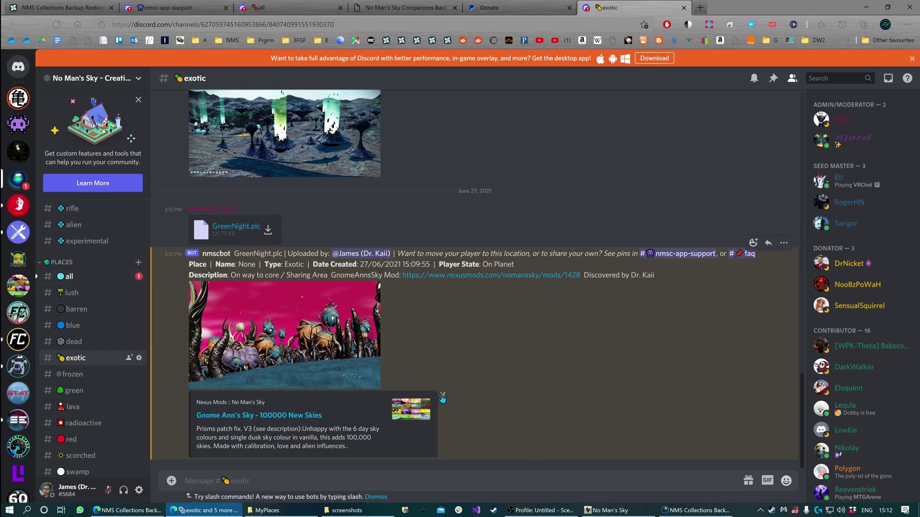
click(442, 397)
click(525, 308)
Check the botspam channel further down the channel list and return from it to the GreenNight post in the exotic channel.
scroll(58, 314, down, 1)
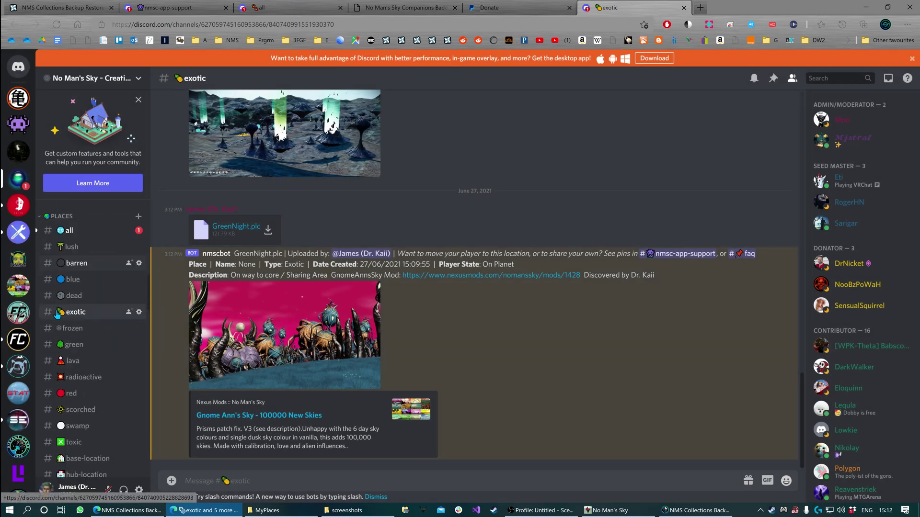
scroll(72, 335, down, 3)
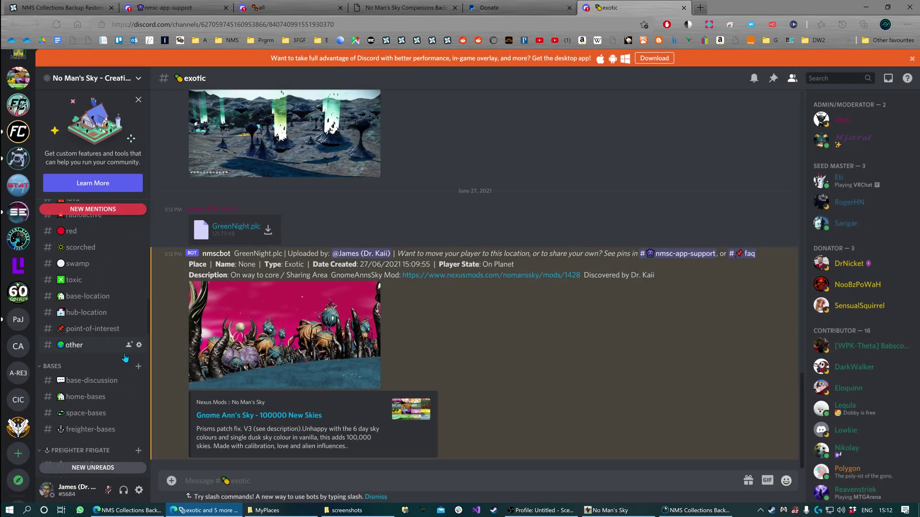
scroll(125, 358, down, 8)
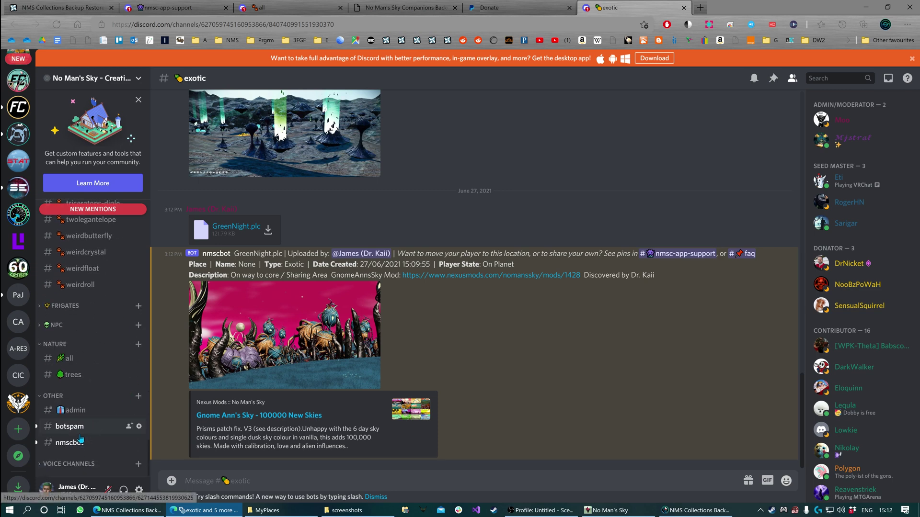
click(72, 427)
scroll(432, 336, down, 10)
click(331, 454)
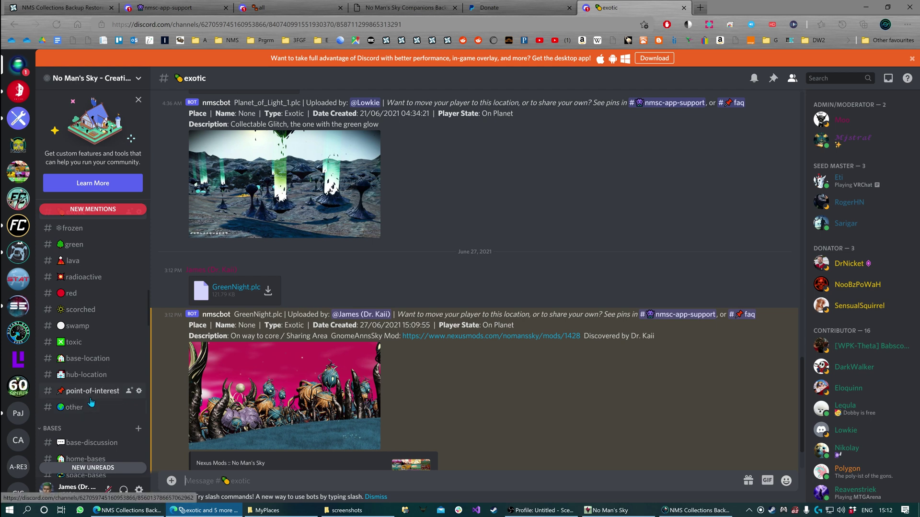
Look at the shared places in the base-location, hub-location and point-of-interest channels.
click(87, 358)
click(86, 375)
click(91, 391)
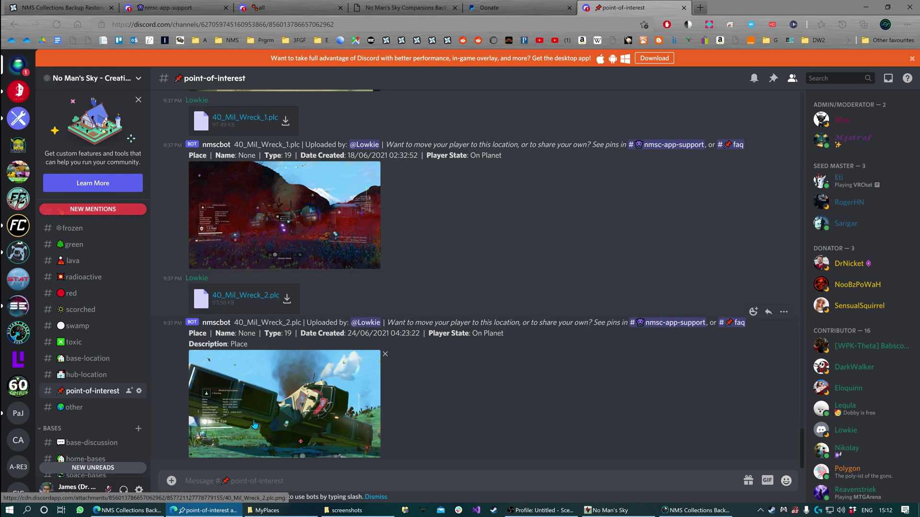
Switch to NMS Collections, select the Slot2 save, and return to the Slot1 save.
click(696, 510)
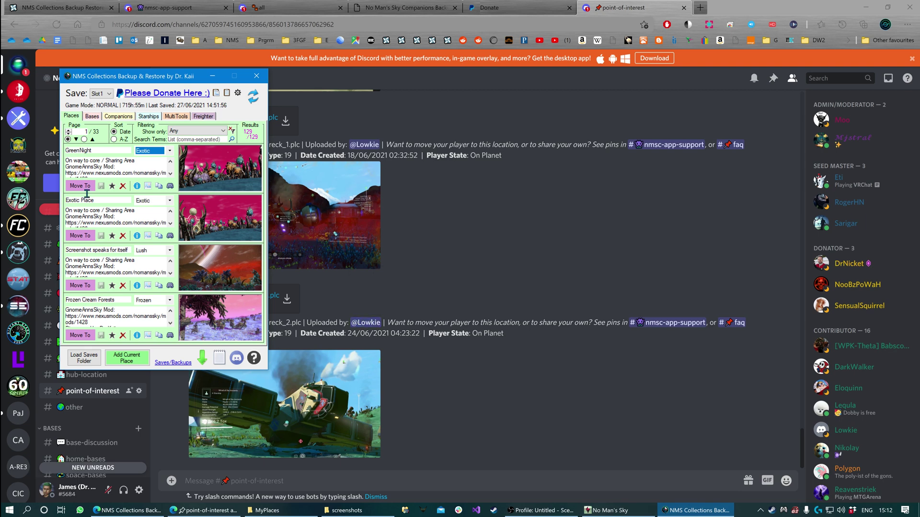
click(105, 95)
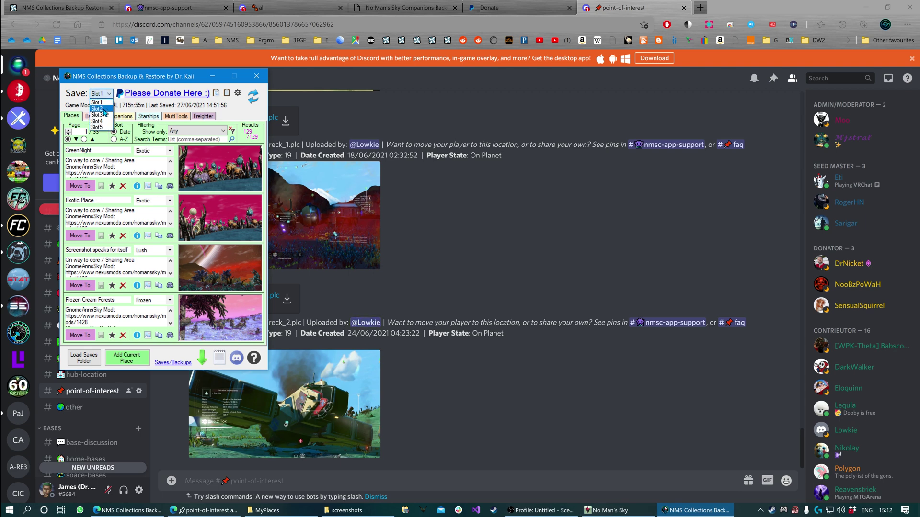
click(104, 110)
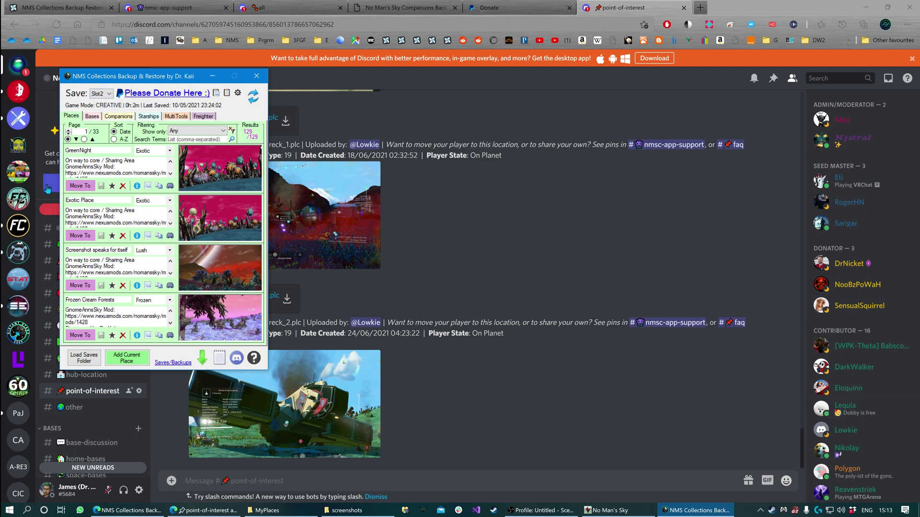
click(100, 93)
click(102, 101)
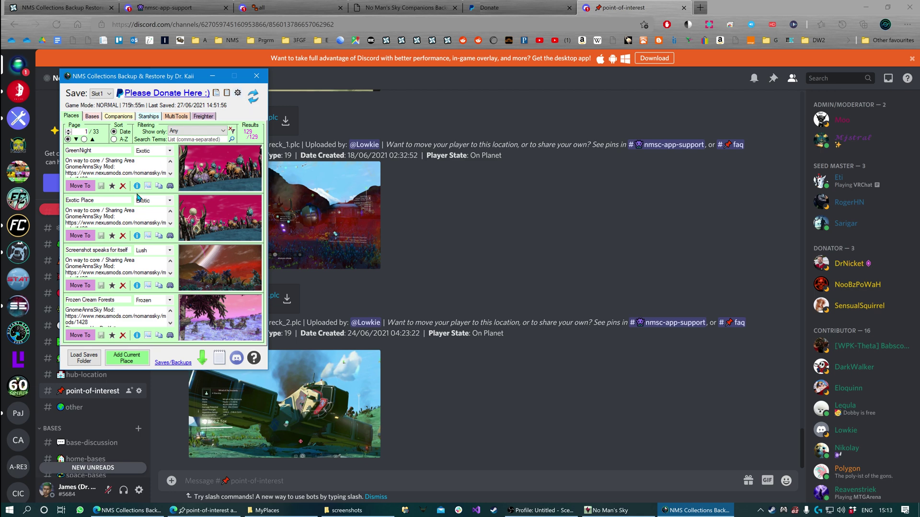
Move the Slot1 player to the GreenNight place and switch to No Man's Sky to reload the save from its options.
click(73, 186)
click(606, 510)
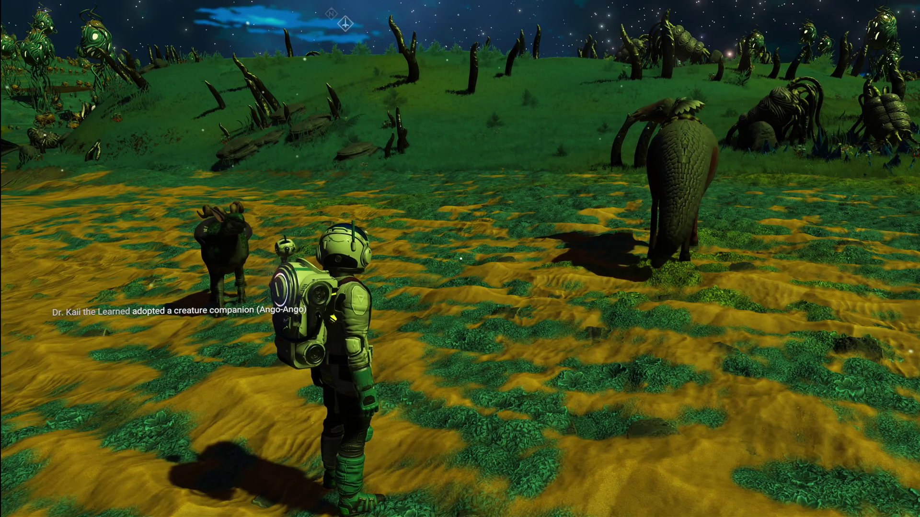
key(Escape)
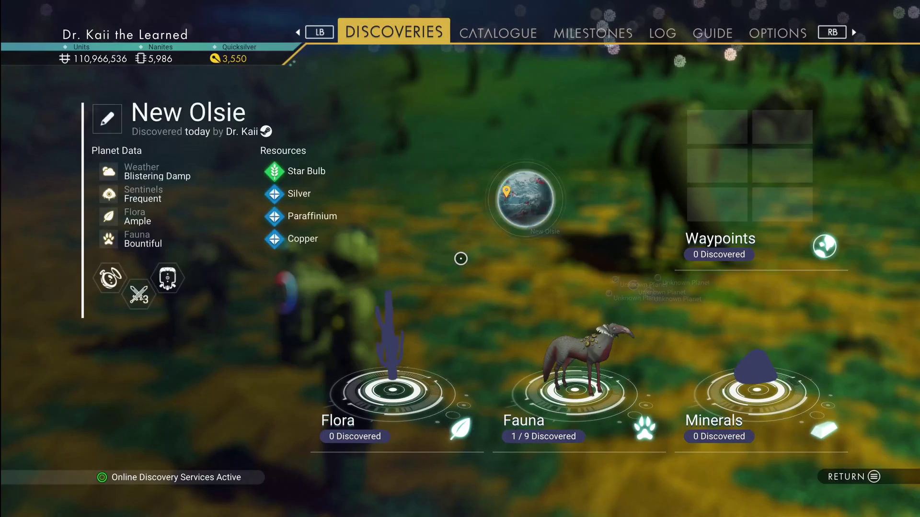
key(q)
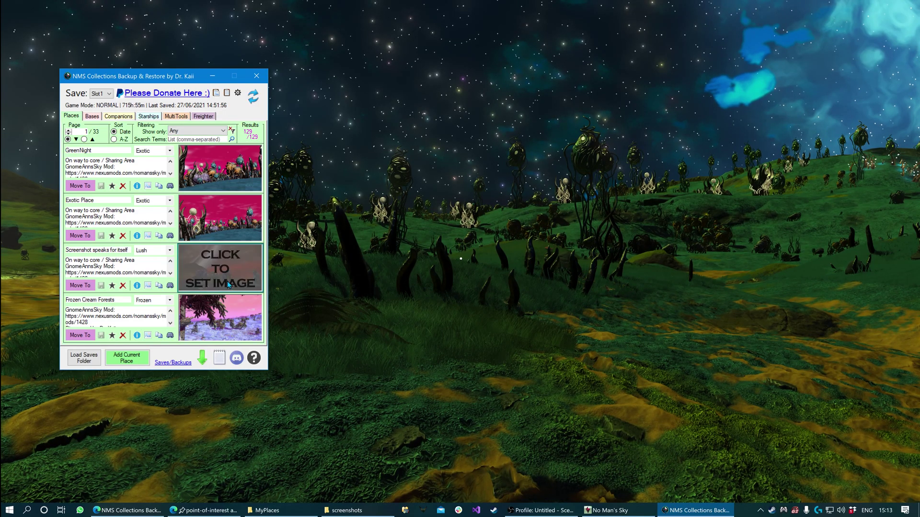
Move the player to the Purple Garden Moon place on page 3 of the saved places.
scroll(91, 132, down, 1)
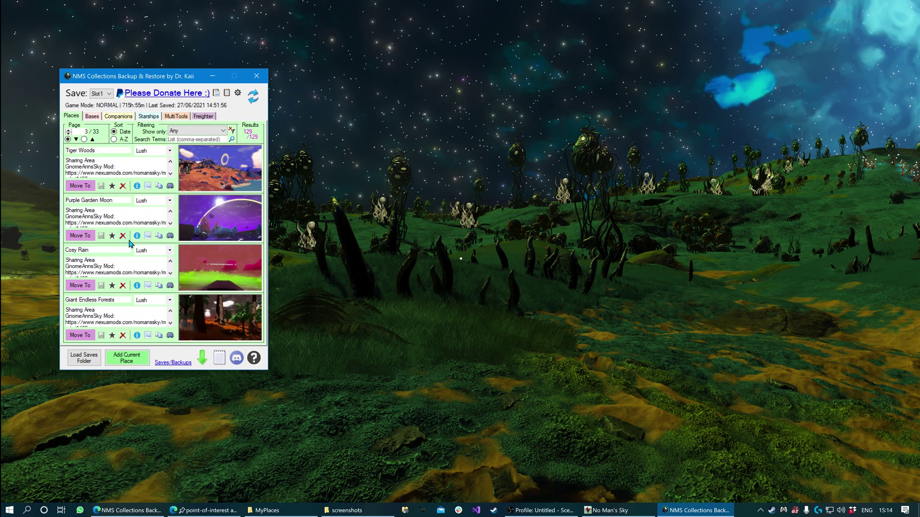
click(81, 235)
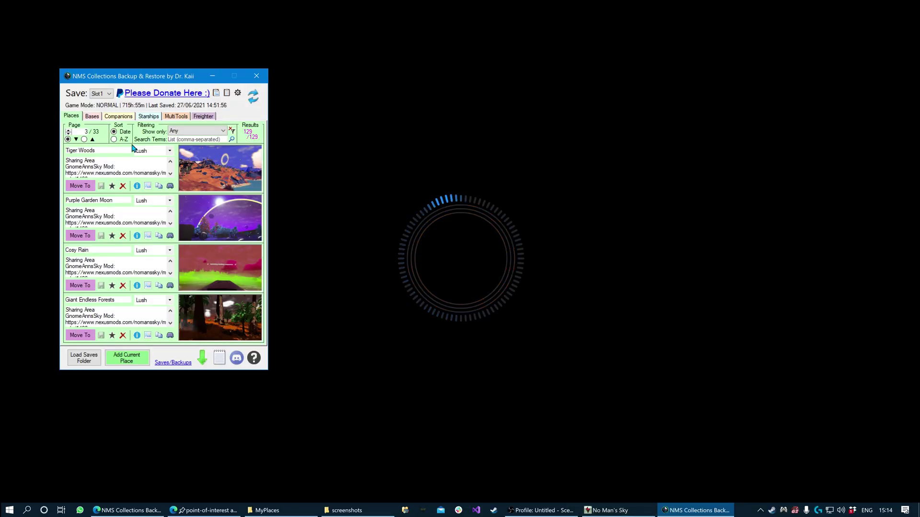
Browse through the pages of saved places, and filter the list to show only Favourites.
double_click(77, 132)
text(1)
scroll(77, 132, up, 20)
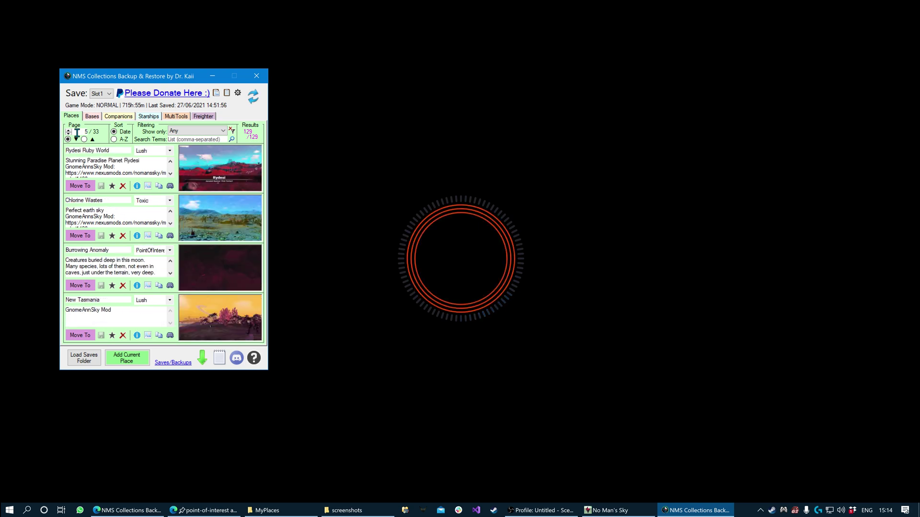
scroll(77, 132, down, 15)
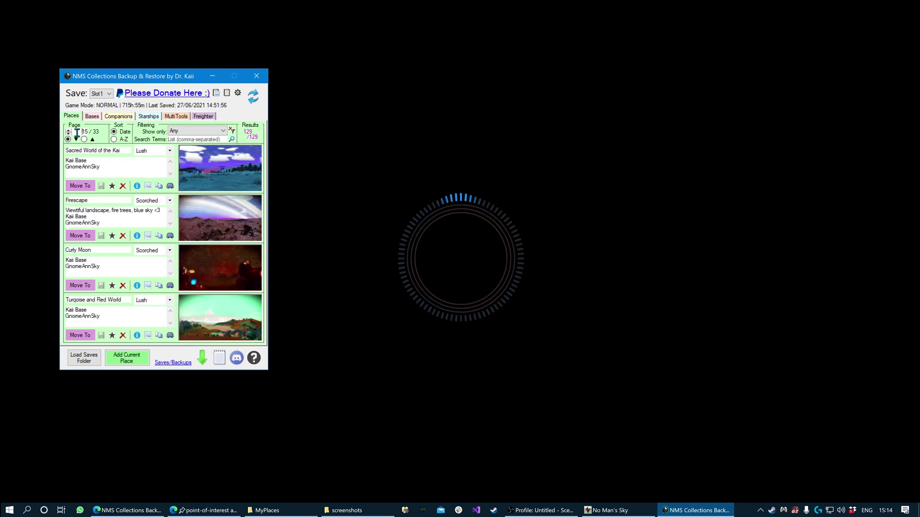
click(197, 130)
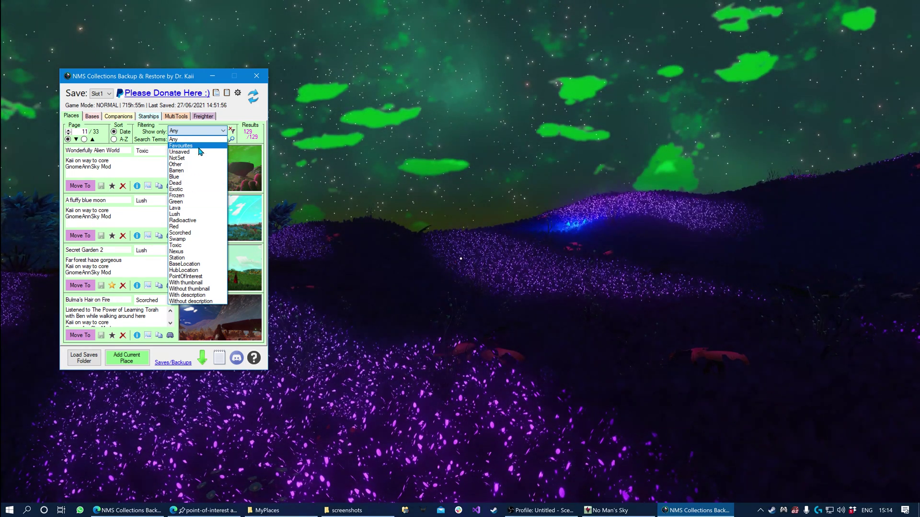
click(198, 146)
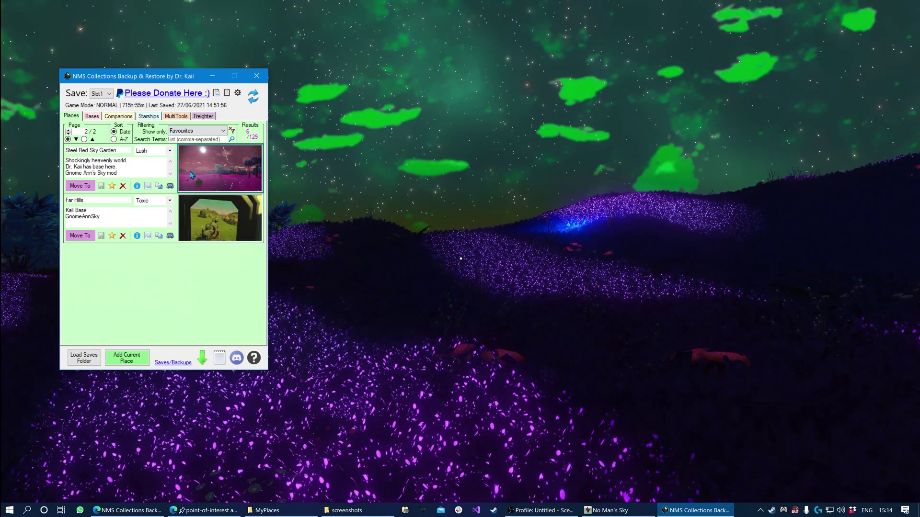
scroll(86, 132, down, 1)
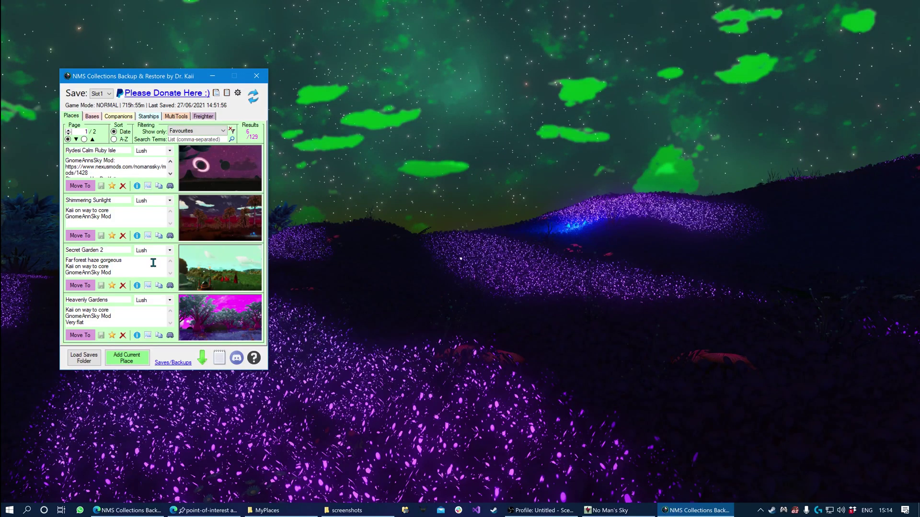
Clear all filters on the saved places and filter them by the search terms "exot, way".
click(232, 134)
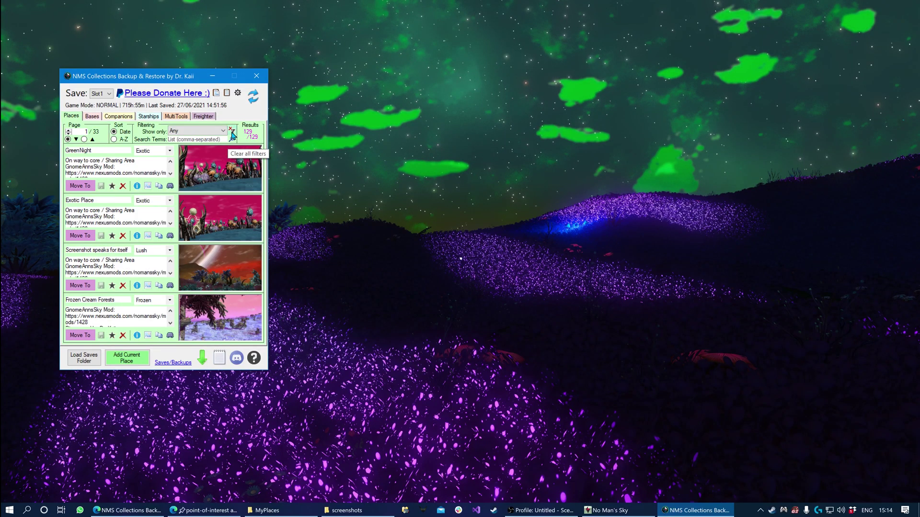
click(203, 140)
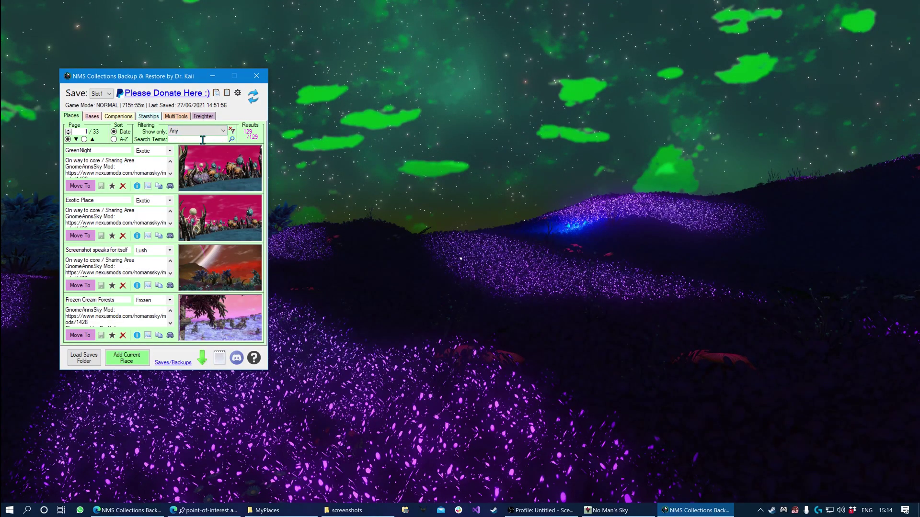
text(exot)
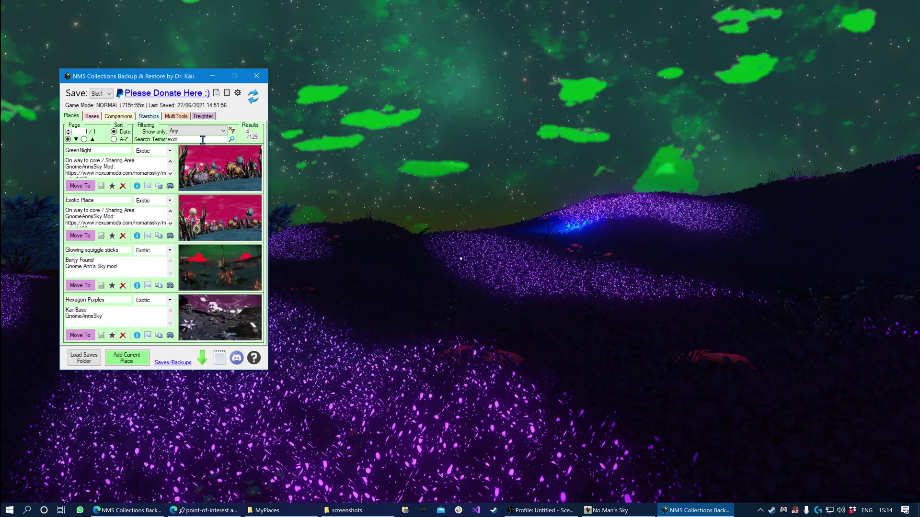
text(, way)
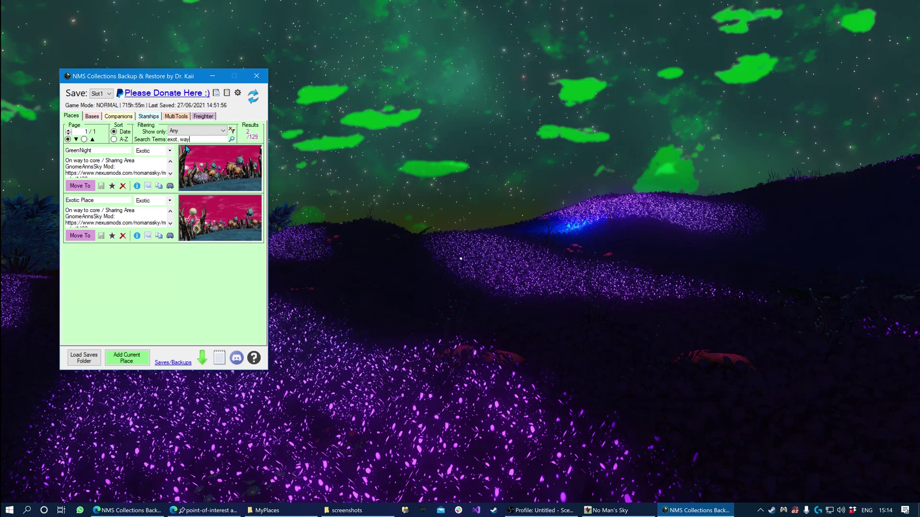
click(228, 180)
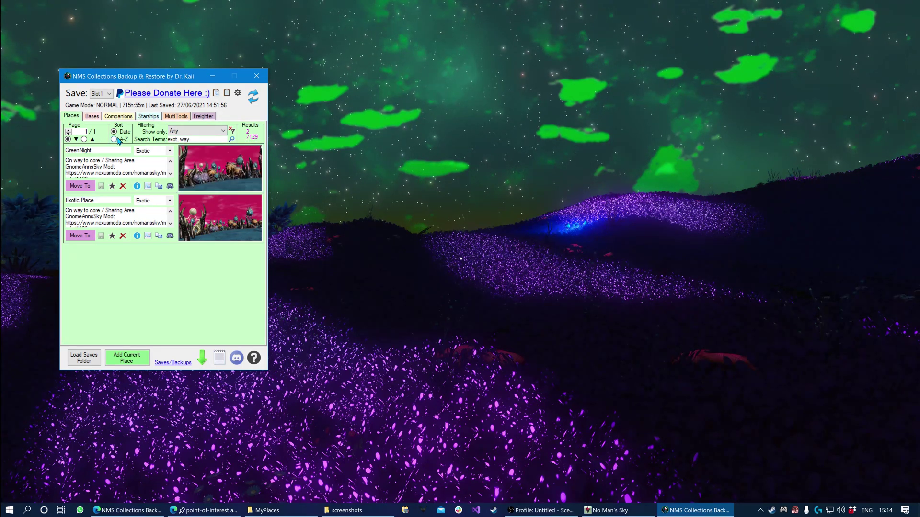
Reverse the date order of the filtered places, restore it, and sort the places A-Z.
click(84, 139)
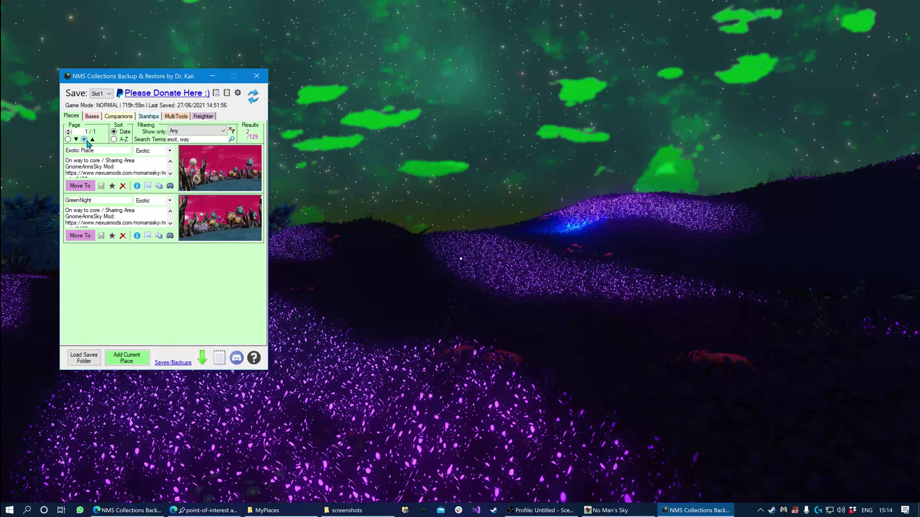
click(78, 139)
click(114, 139)
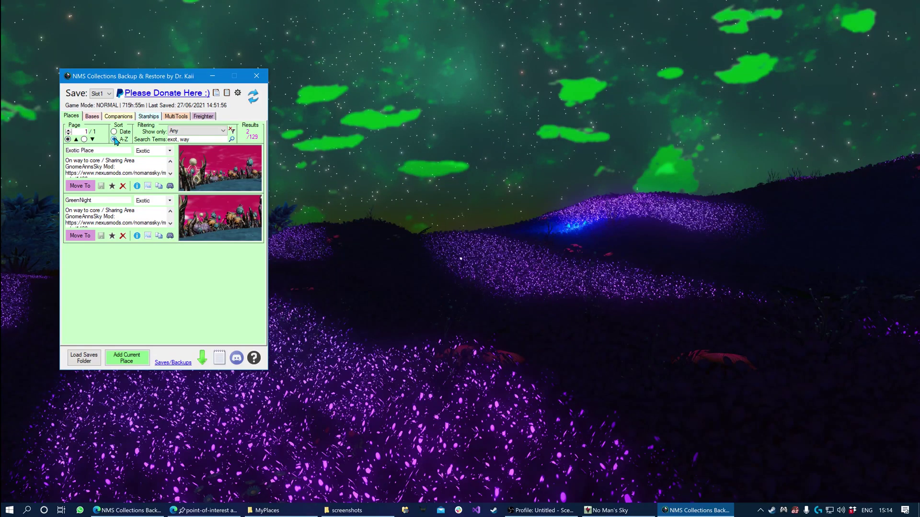